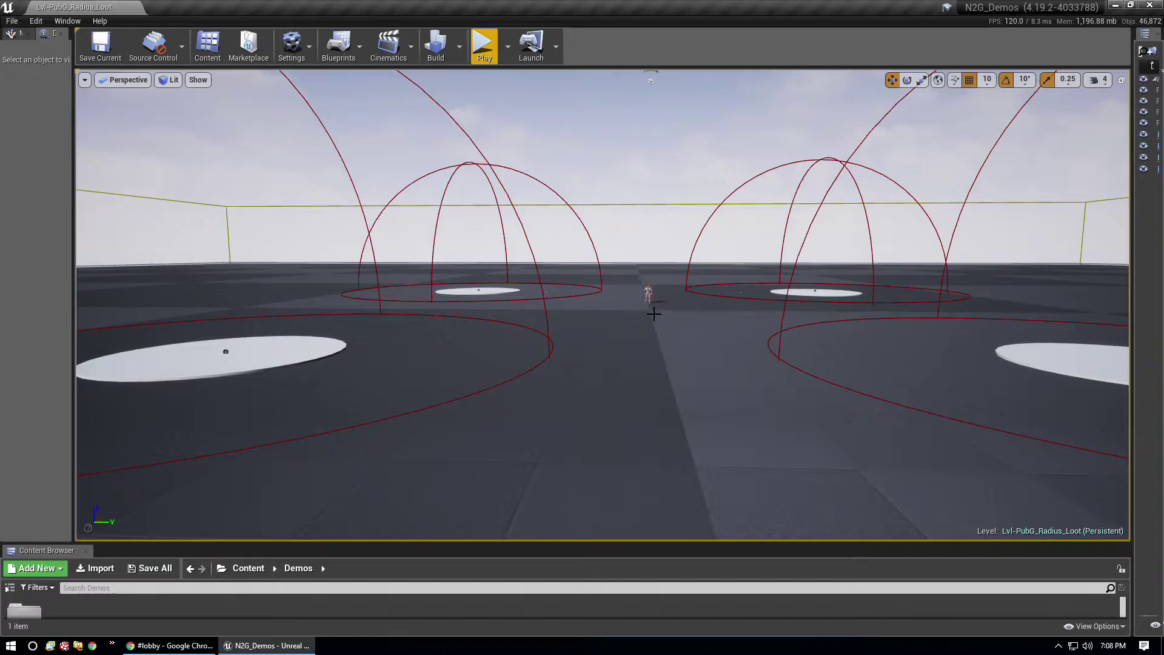
Step: Examine the white loot discs and their surrounding radius spheres around the mannequin in the level
right_drag(602, 304, 707, 333)
key(s)
key(a)
right_drag(516, 312, 529, 312)
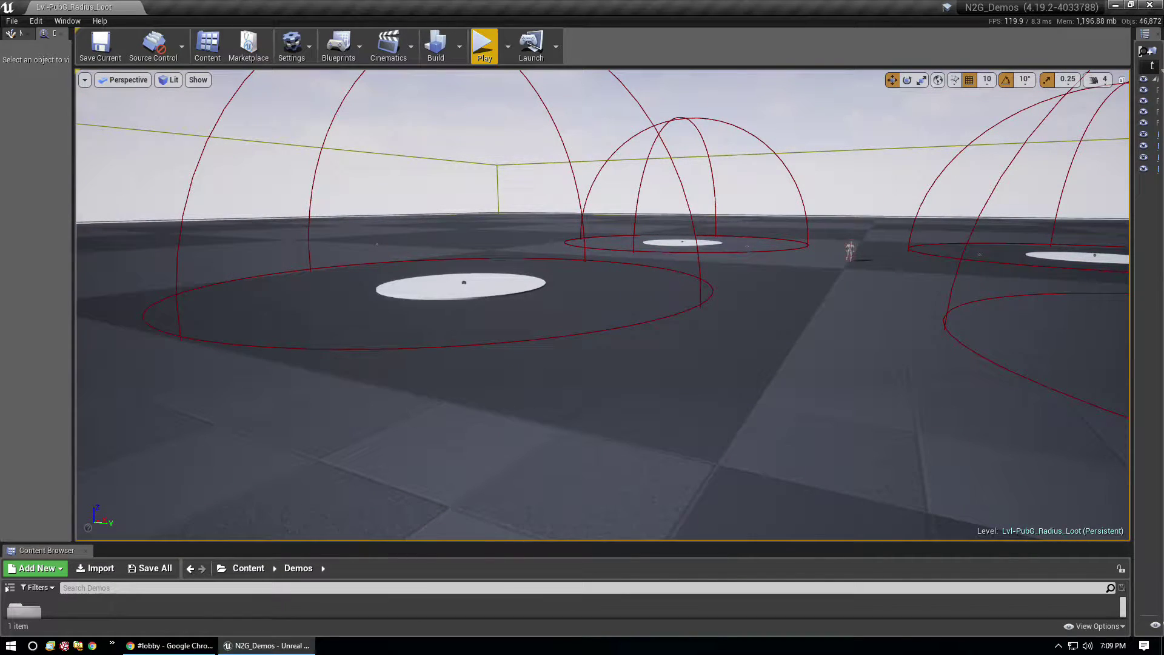
right_drag(529, 312, 669, 292)
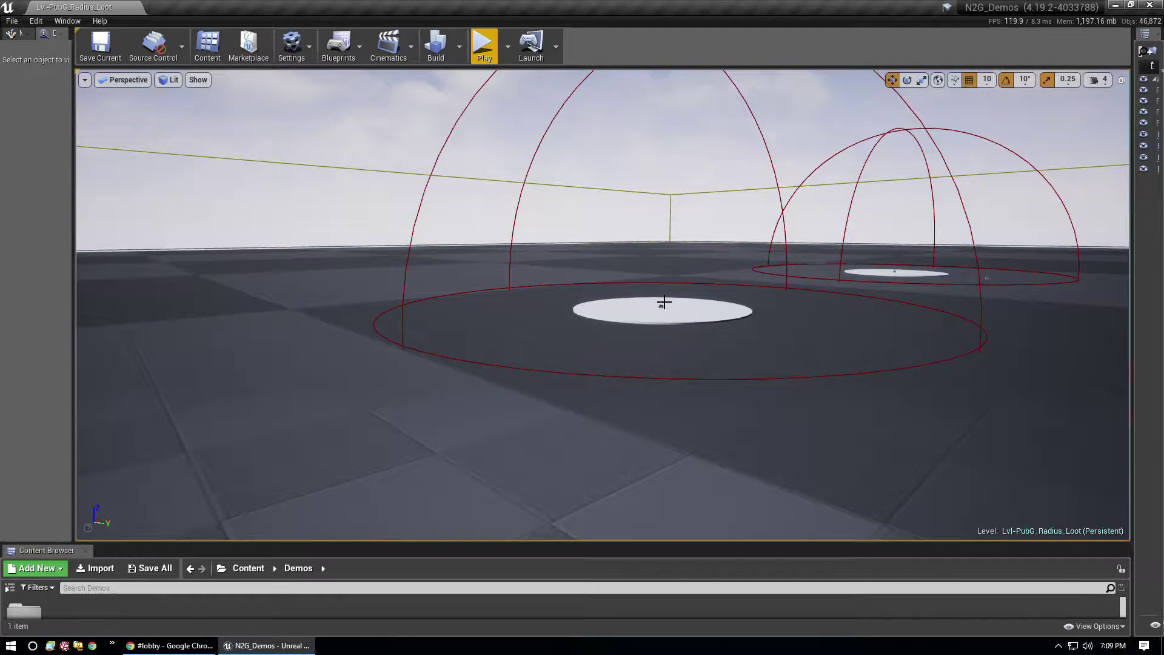
right_drag(665, 302, 847, 318)
key(a)
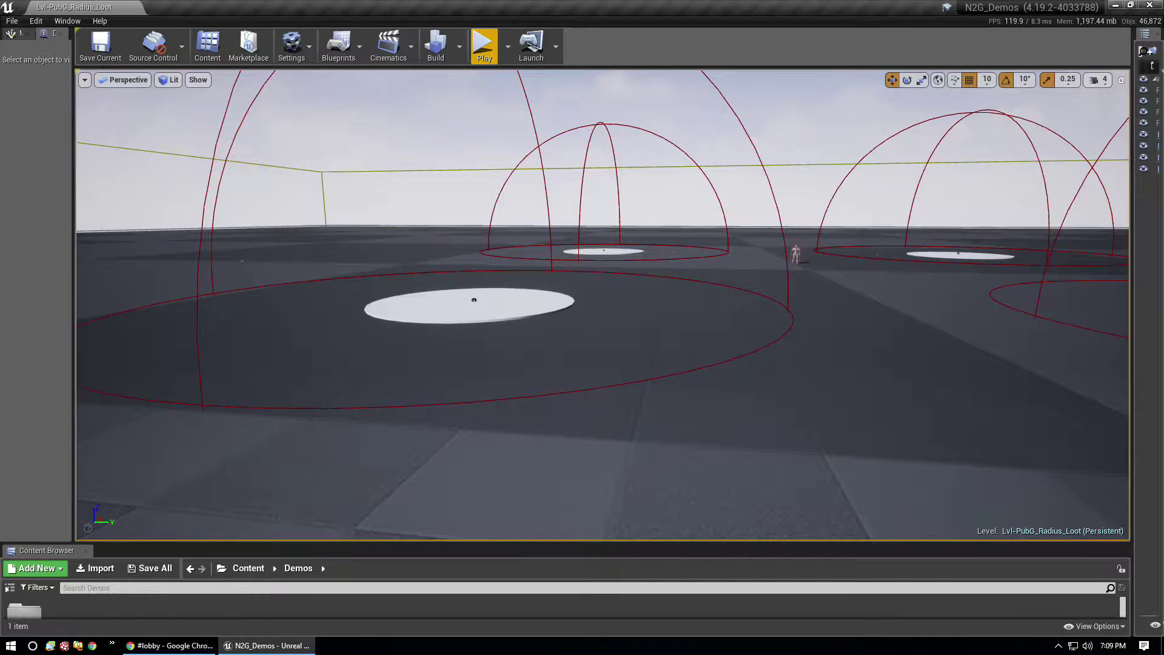
right_drag(700, 300, 709, 303)
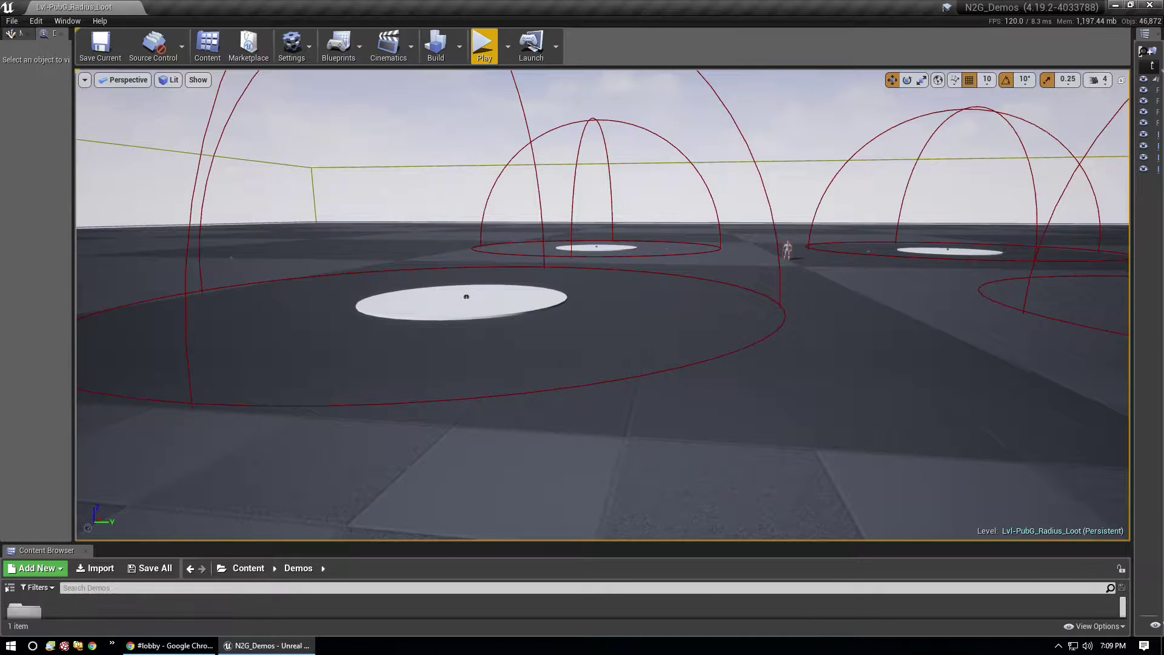
key(d)
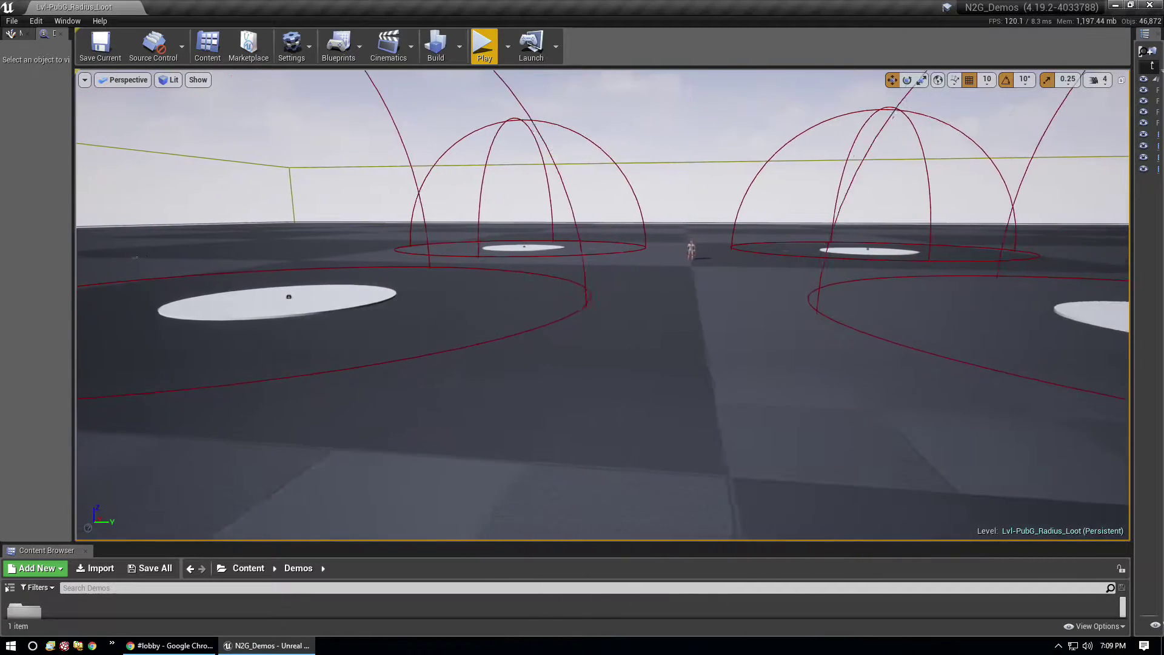
key(d)
right_drag(602, 305, 619, 249)
key(d)
key(s)
key(w)
key(d)
key(a)
key(w)
key(s)
Step: Play-test the level with collision shapes shown, walking the character into the loot radius spheres, and end the session
key(alt+p)
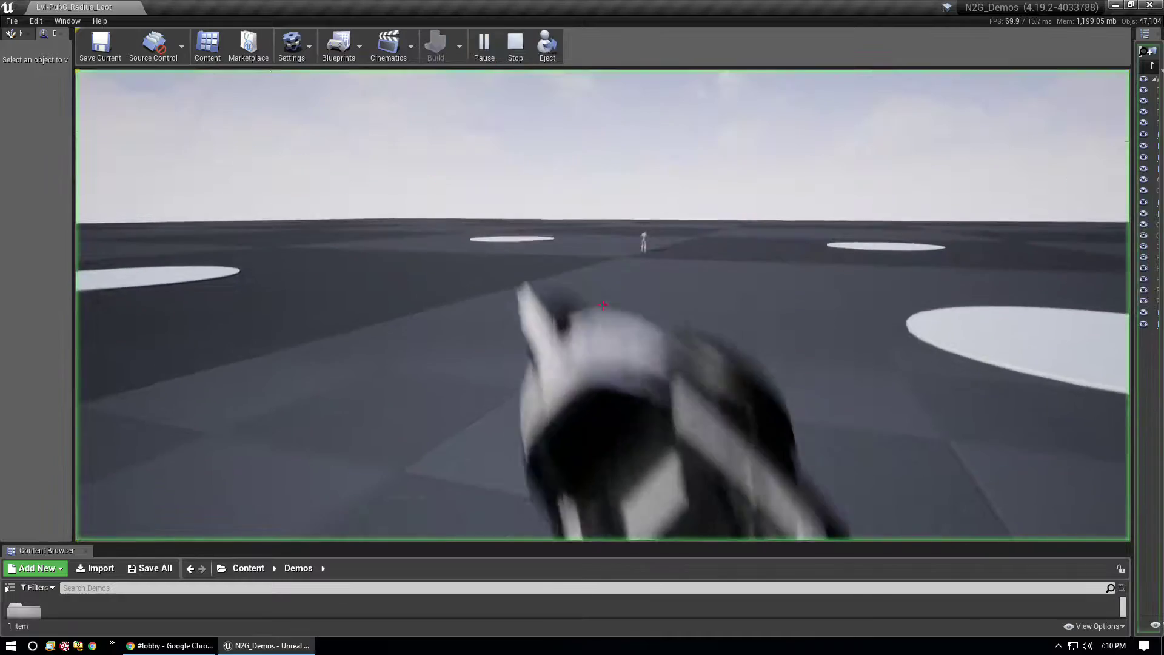
key(w)
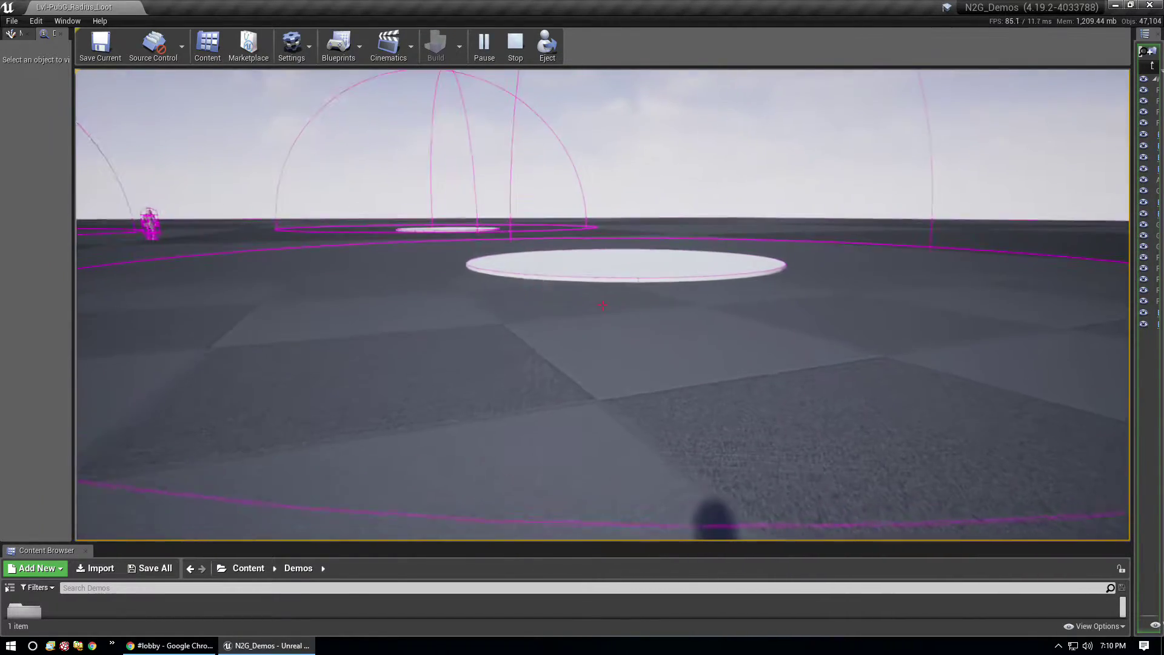
key(w)
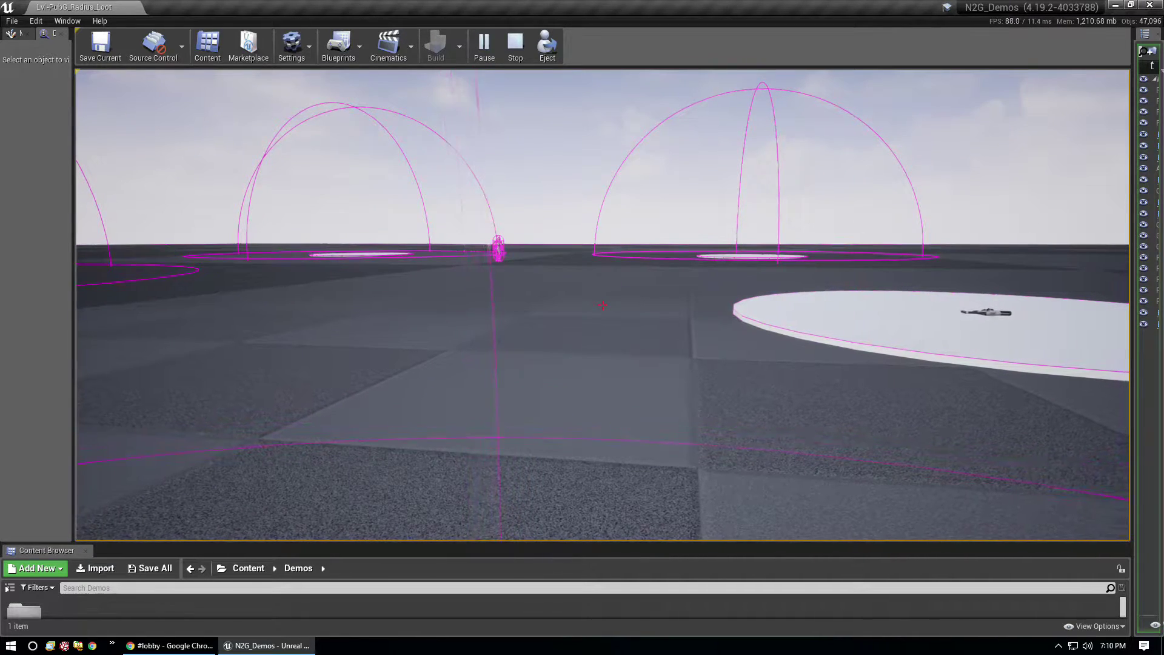
key(w)
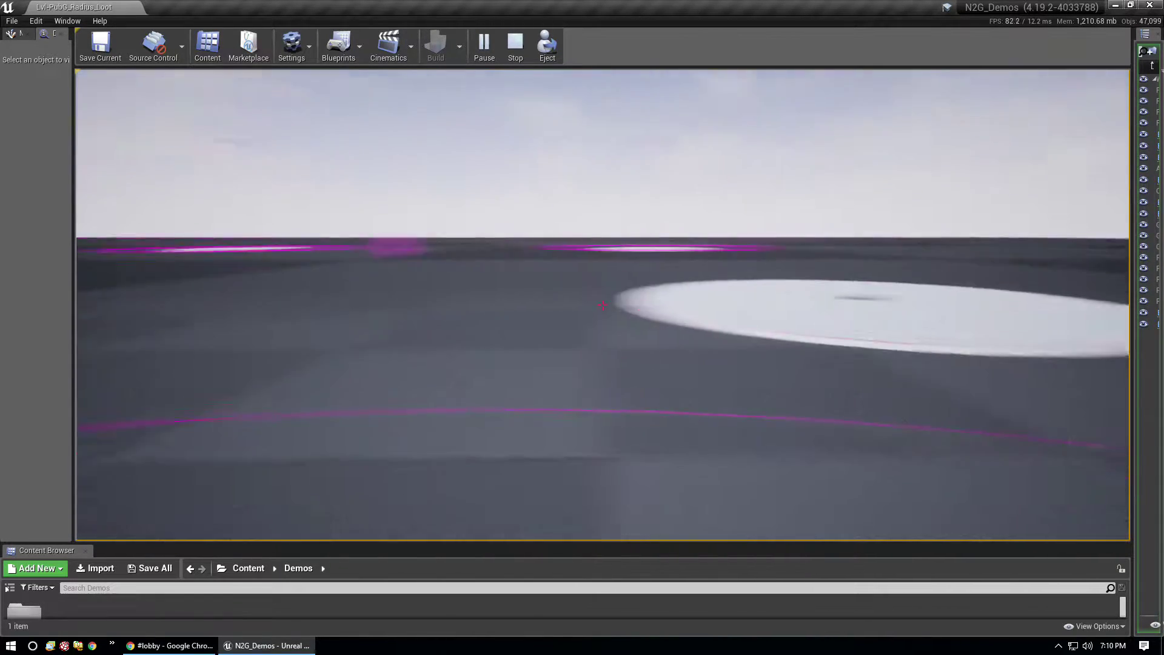
key(w)
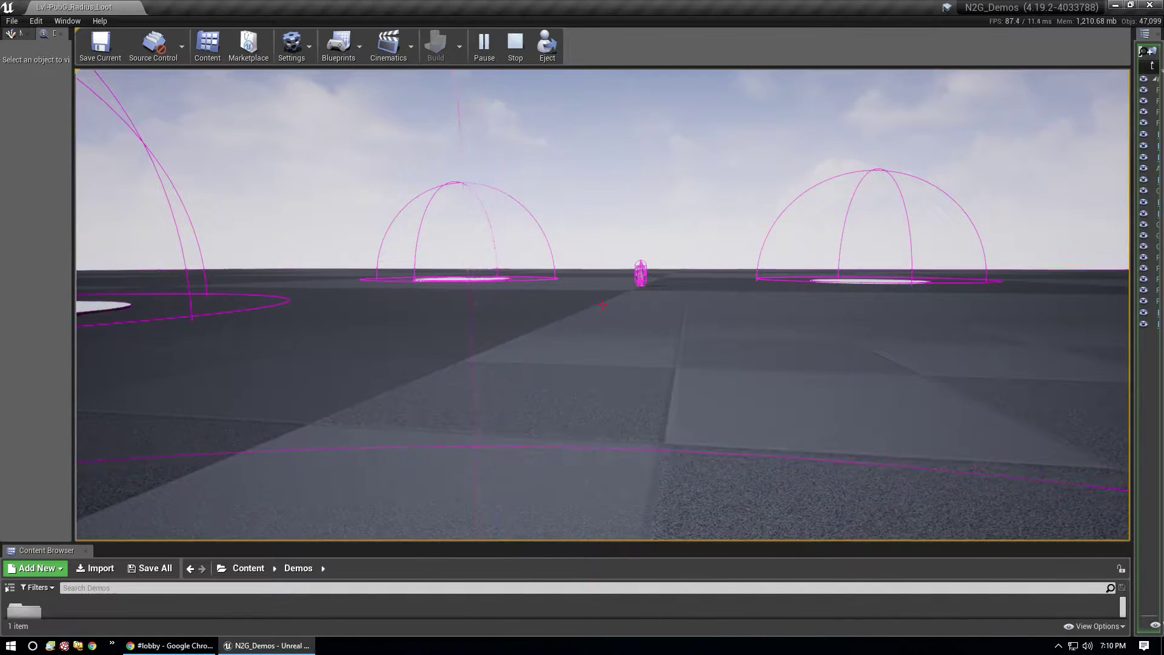
key(w)
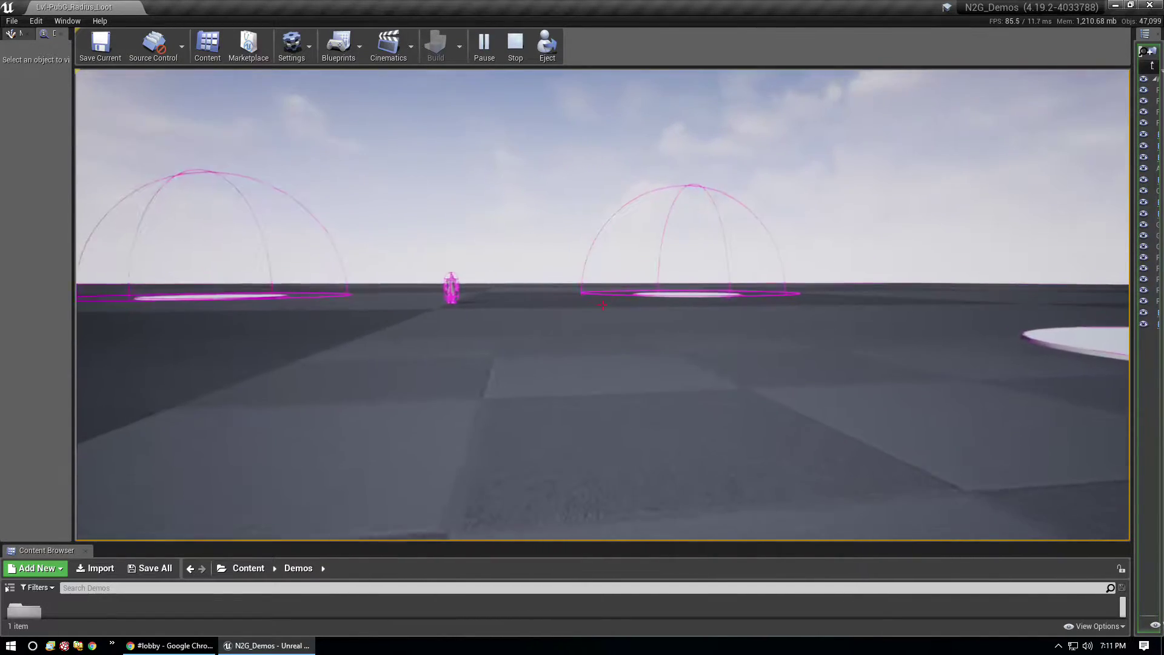
key(Escape)
Step: Move the start view closer to the mannequin and run two short play sessions to check the loot on the nearby disc
right_drag(558, 89, 407, 58)
key(w)
key(w)
key(d)
key(s)
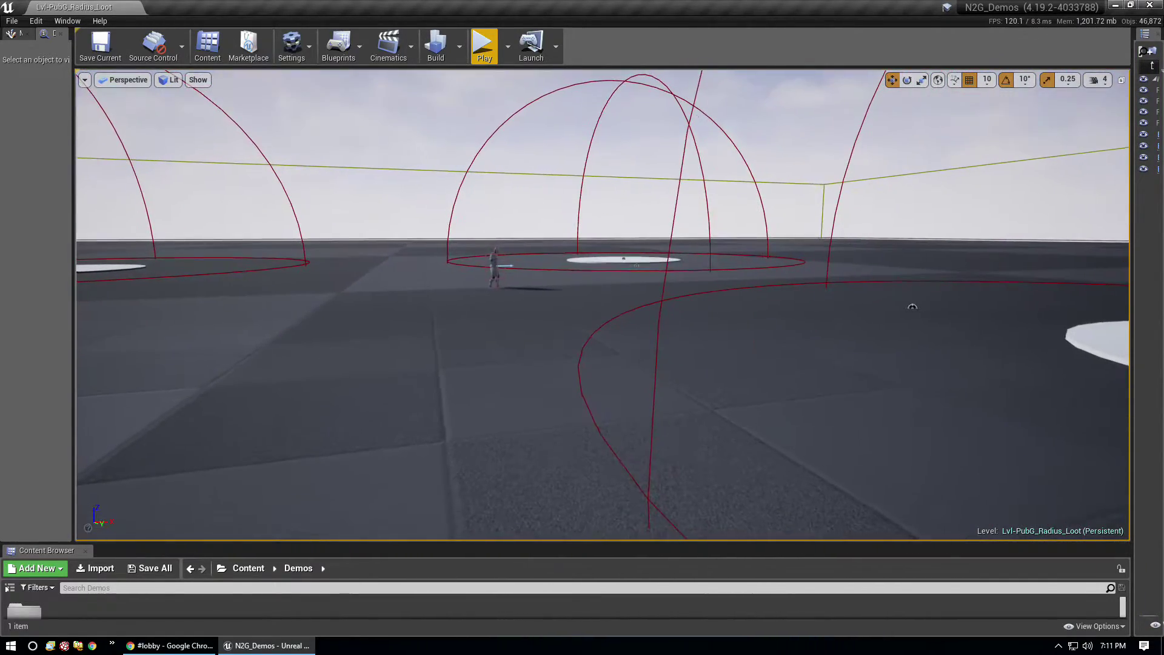
click(484, 45)
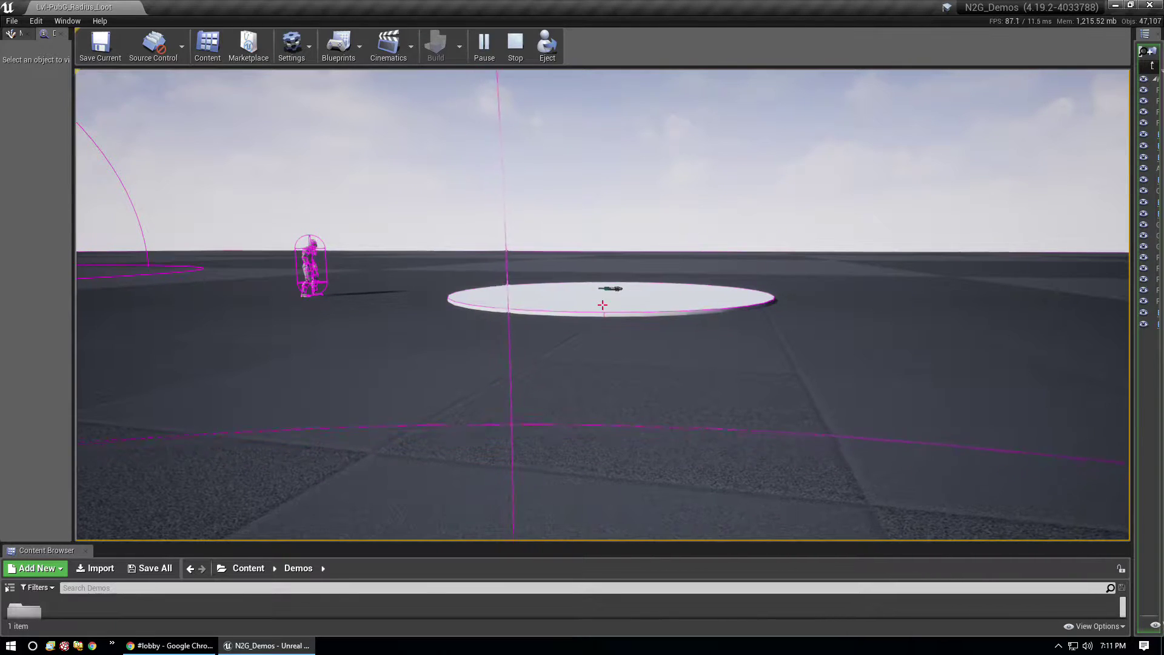
key(Escape)
click(484, 45)
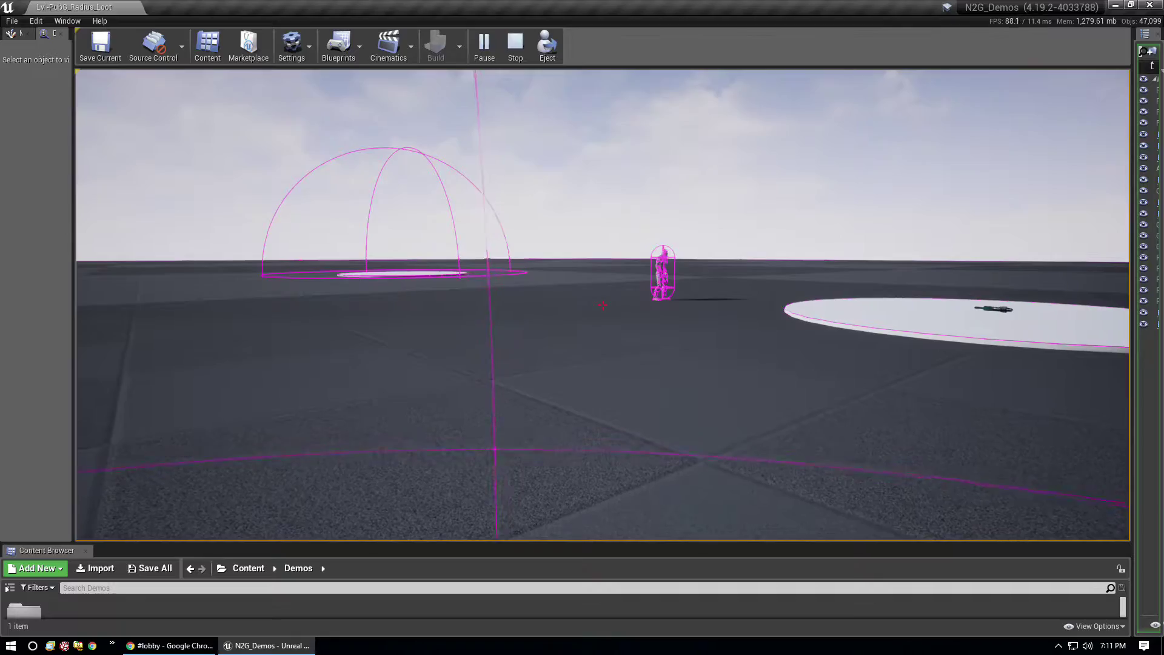
key(Escape)
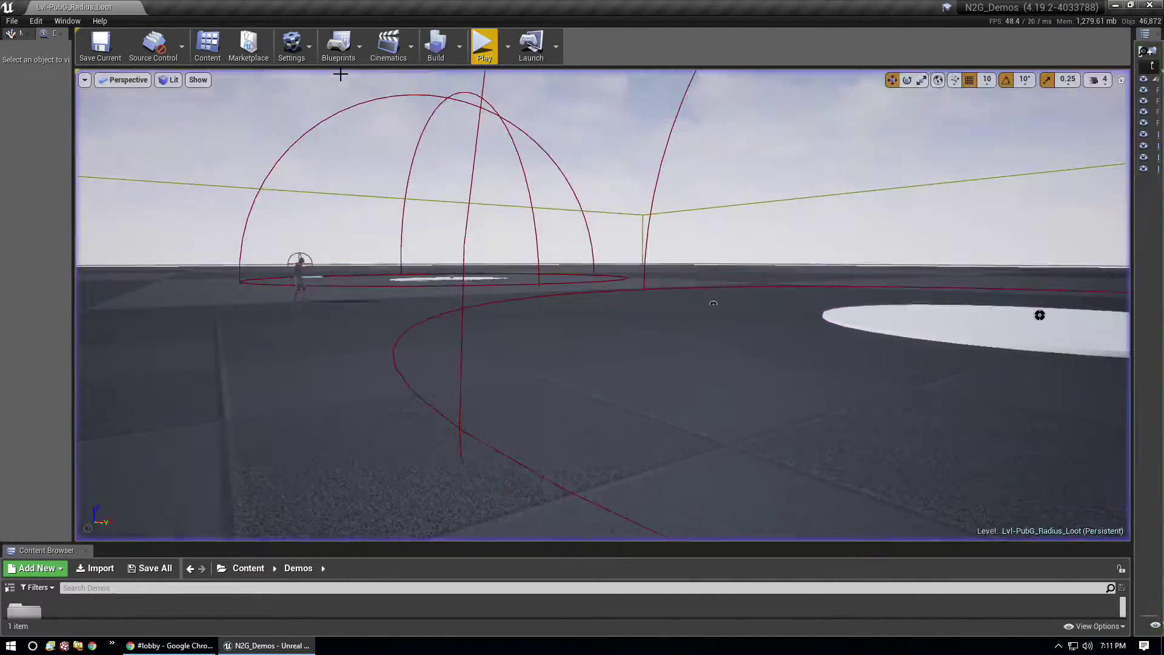
Step: Replay the level from a new viewpoint, walk the character up to and into the nearby loot sphere, and stop playing
right_drag(311, 75, 328, 164)
key(s)
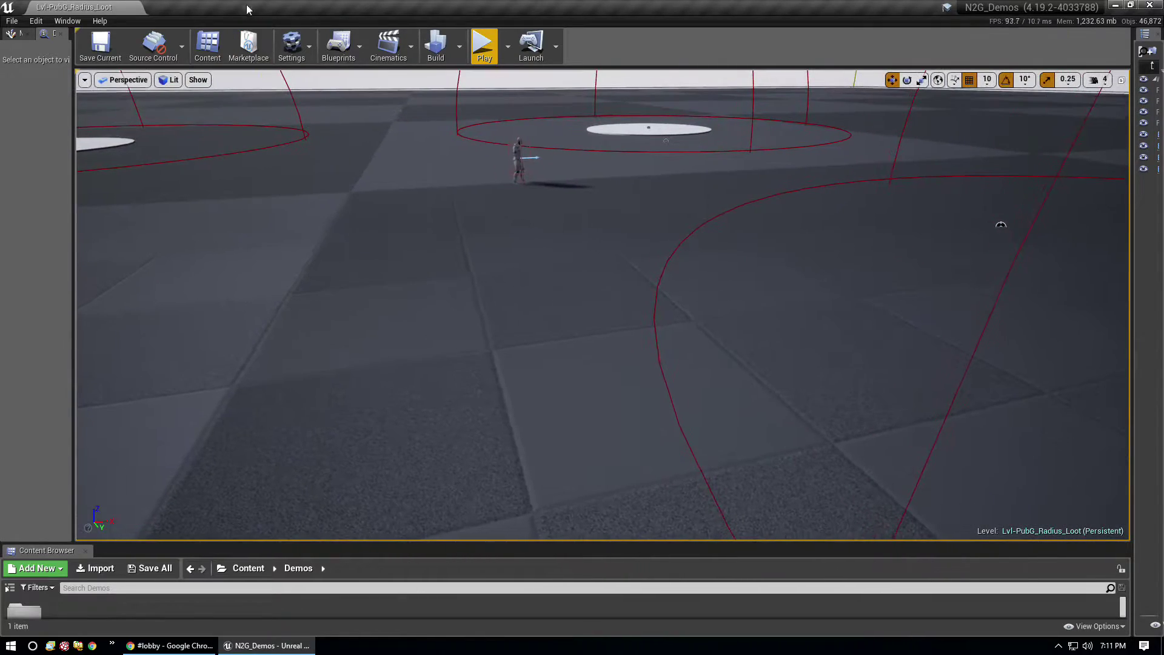
click(484, 46)
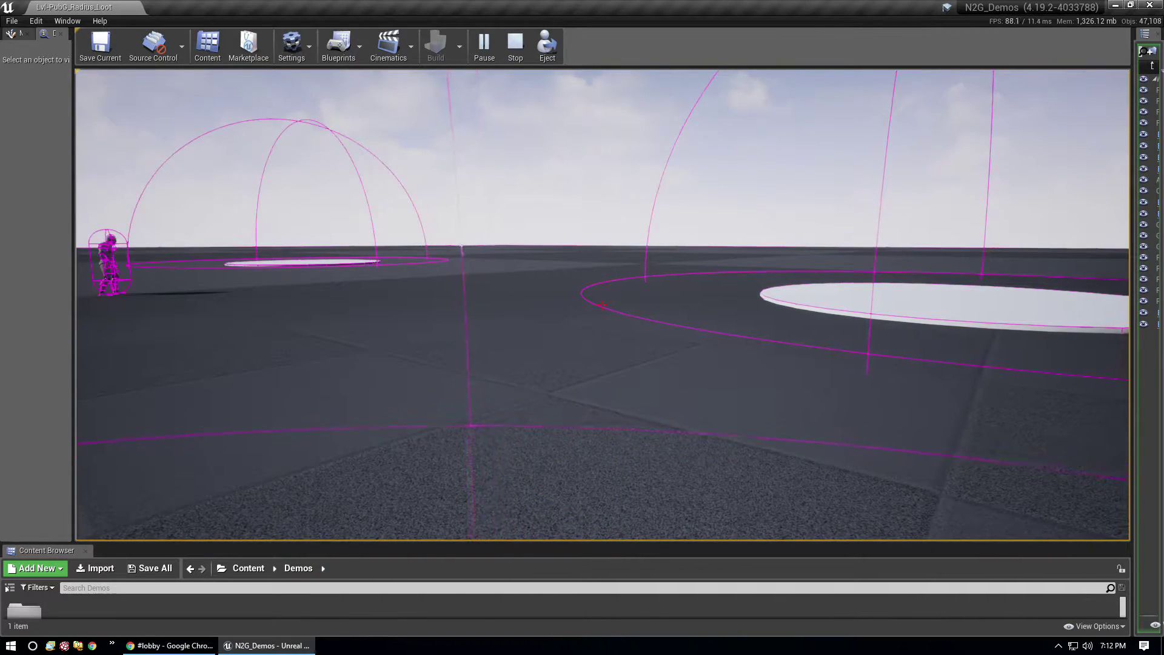
key(d)
key(d)
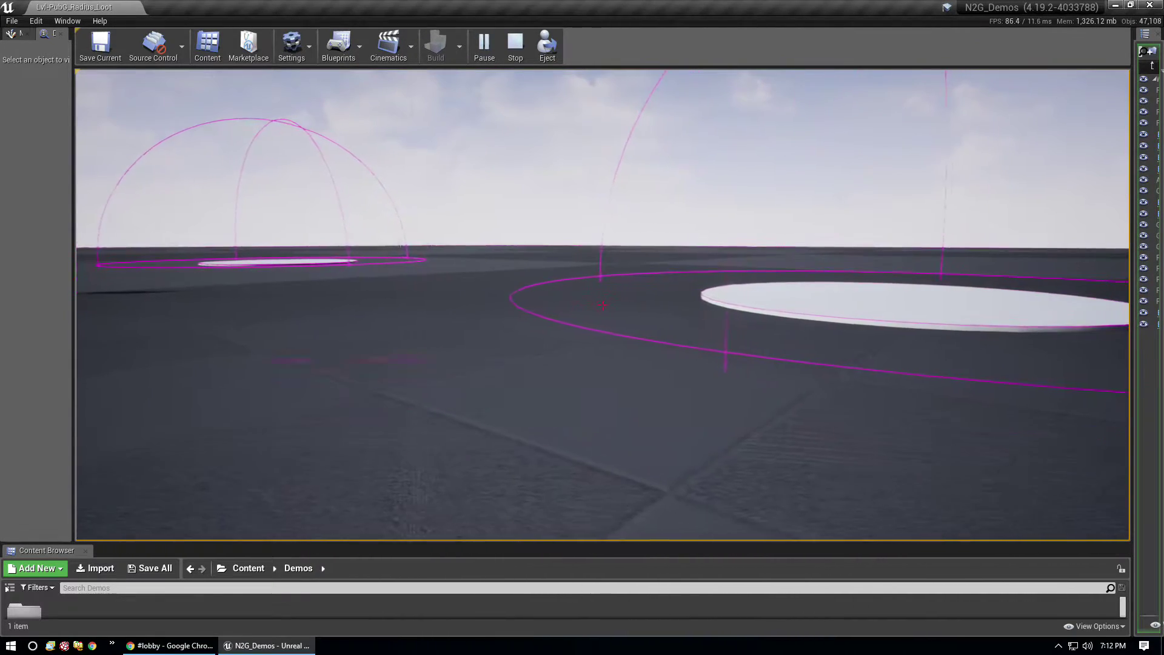
key(d)
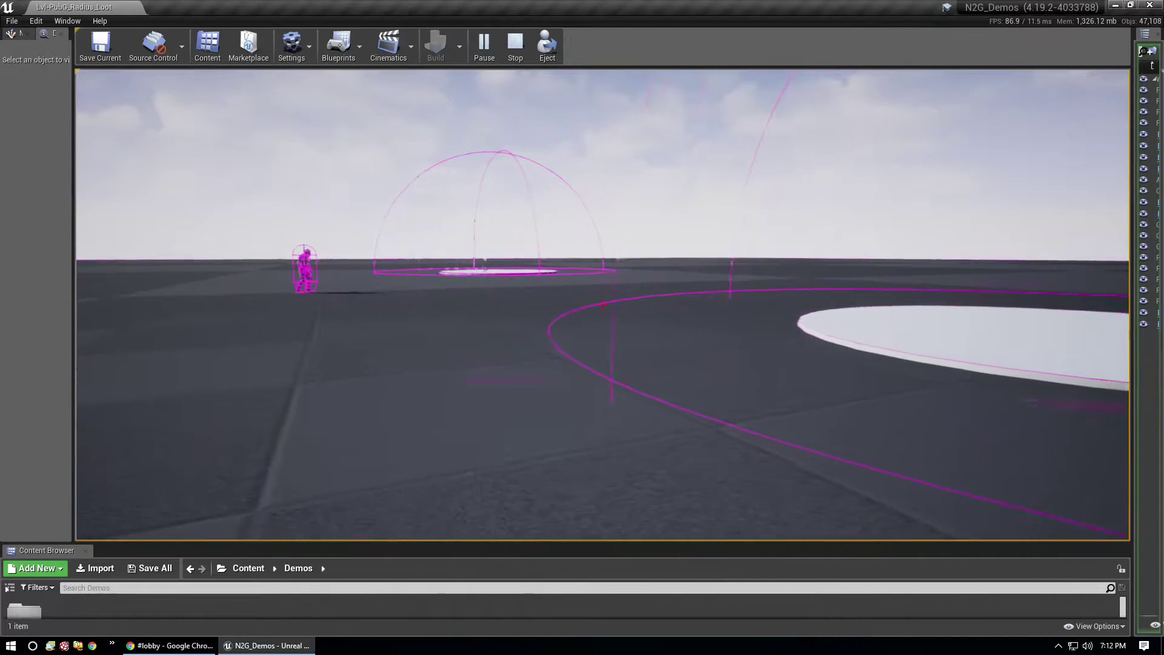
key(w)
key(w)
key(a)
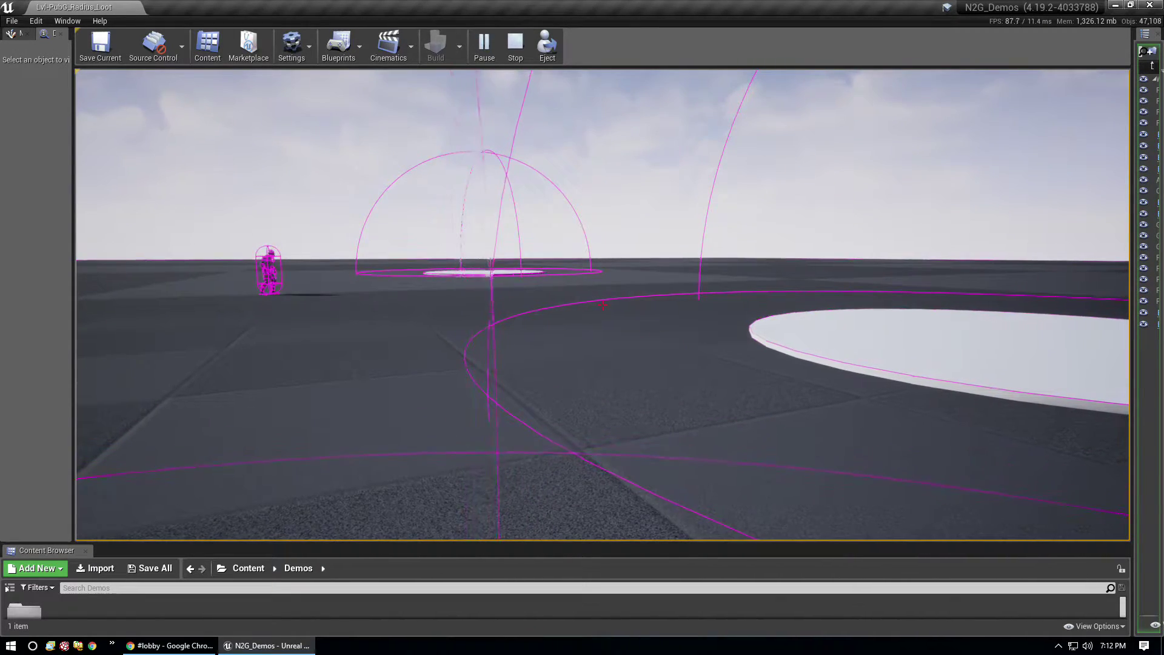
key(w)
key(w)
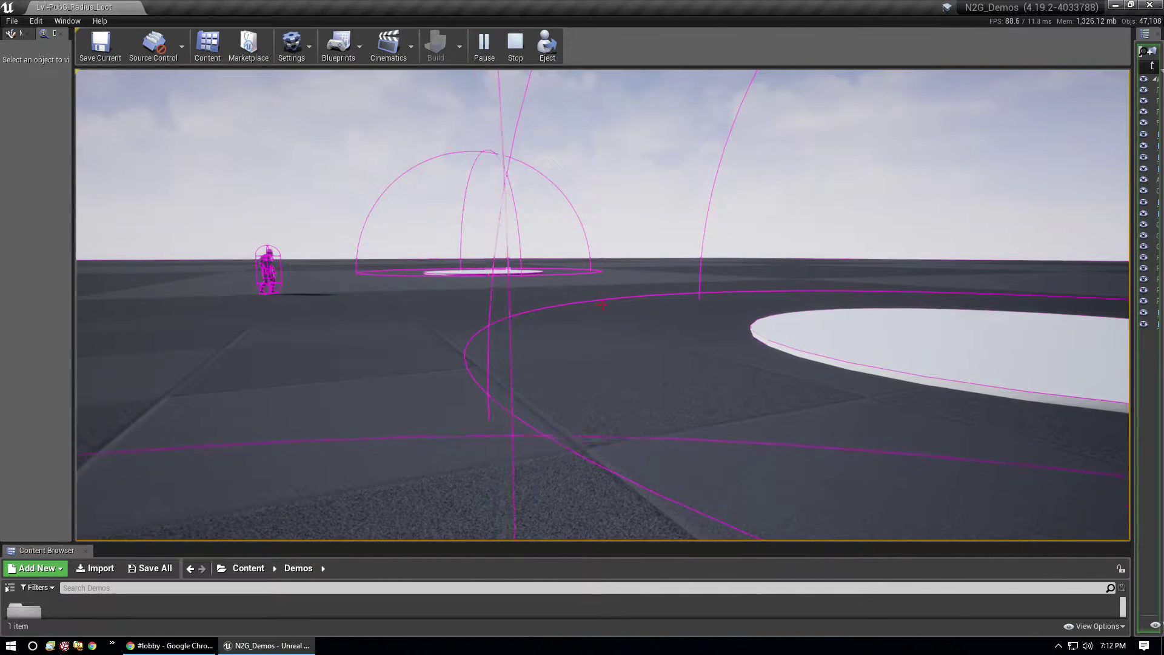
key(w)
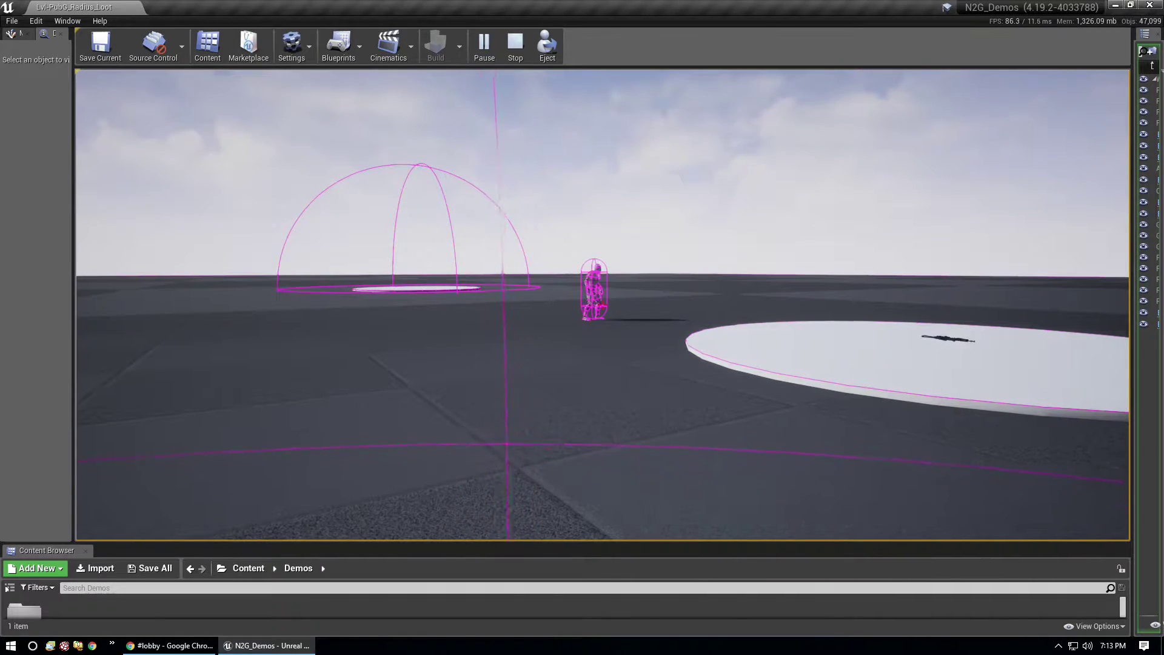
key(Escape)
Step: Restart the play session with collision shapes shown, enter the loot sphere, back away from its disc, and stop playing
click(483, 45)
key(Escape)
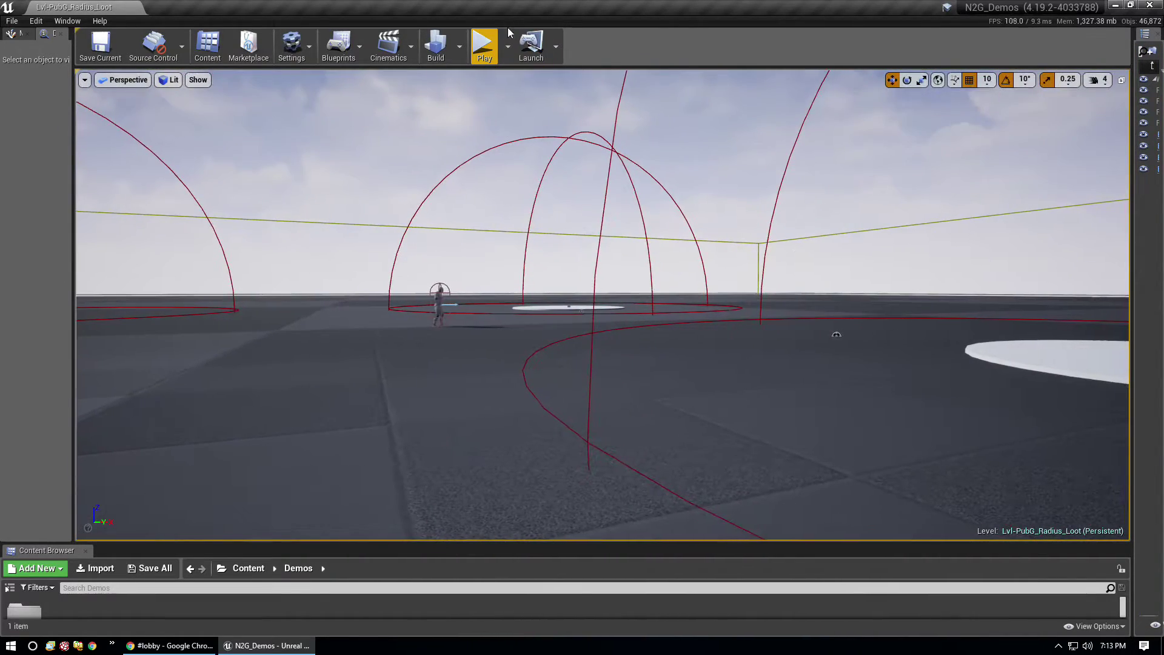
click(484, 45)
key(alt+c)
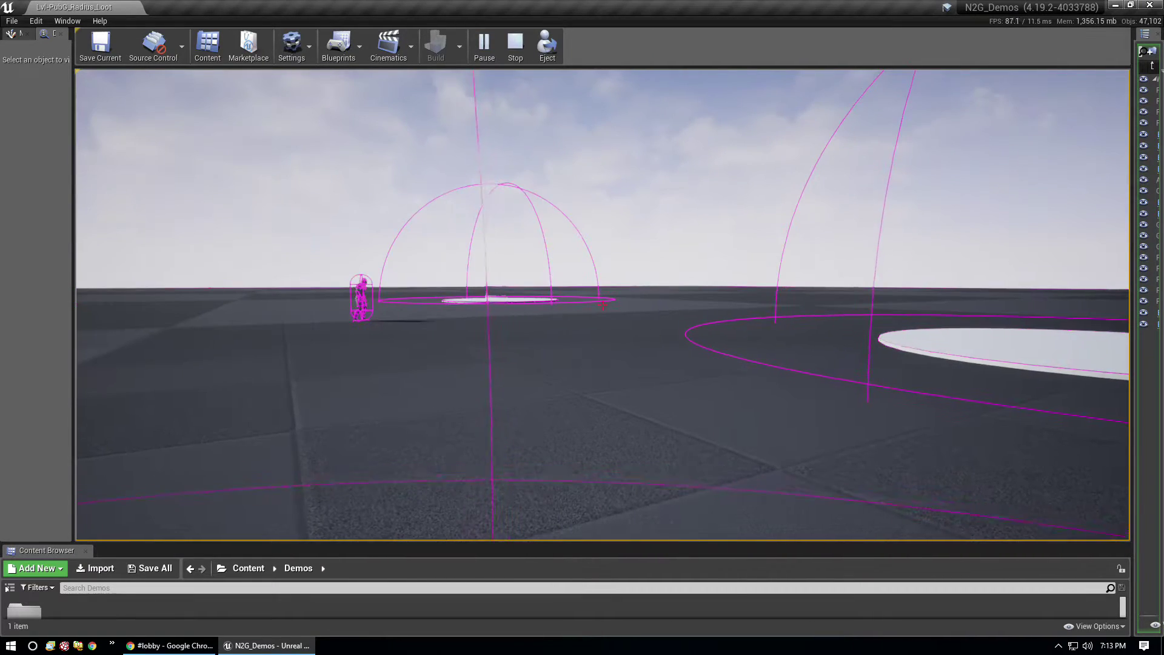
key(w)
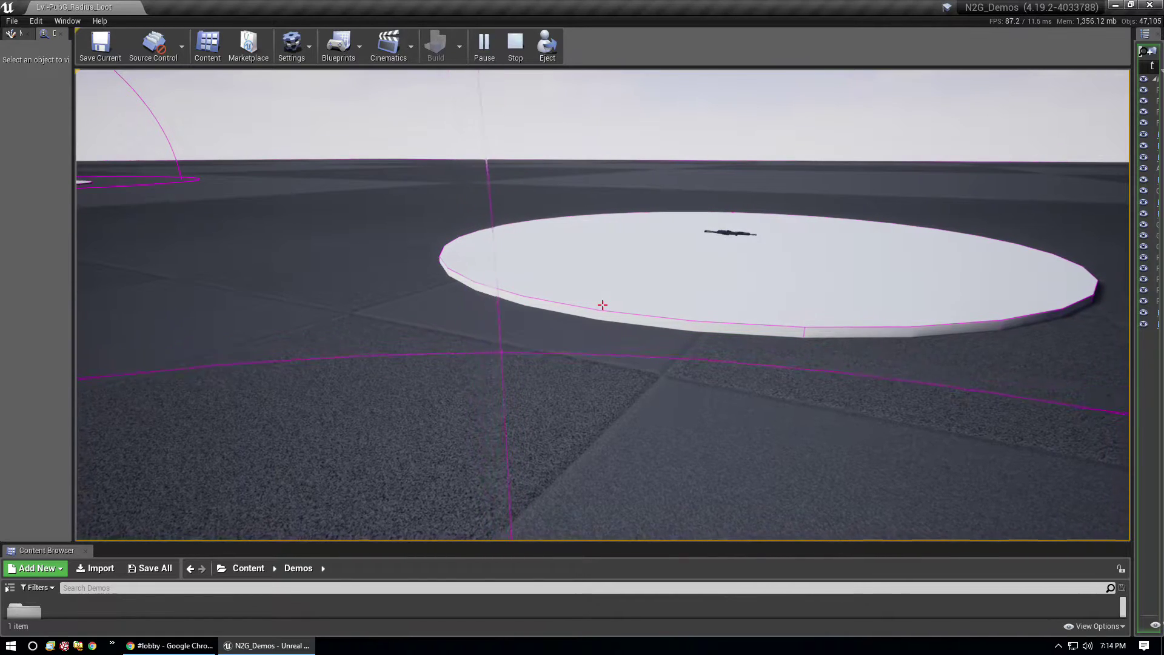
key(s)
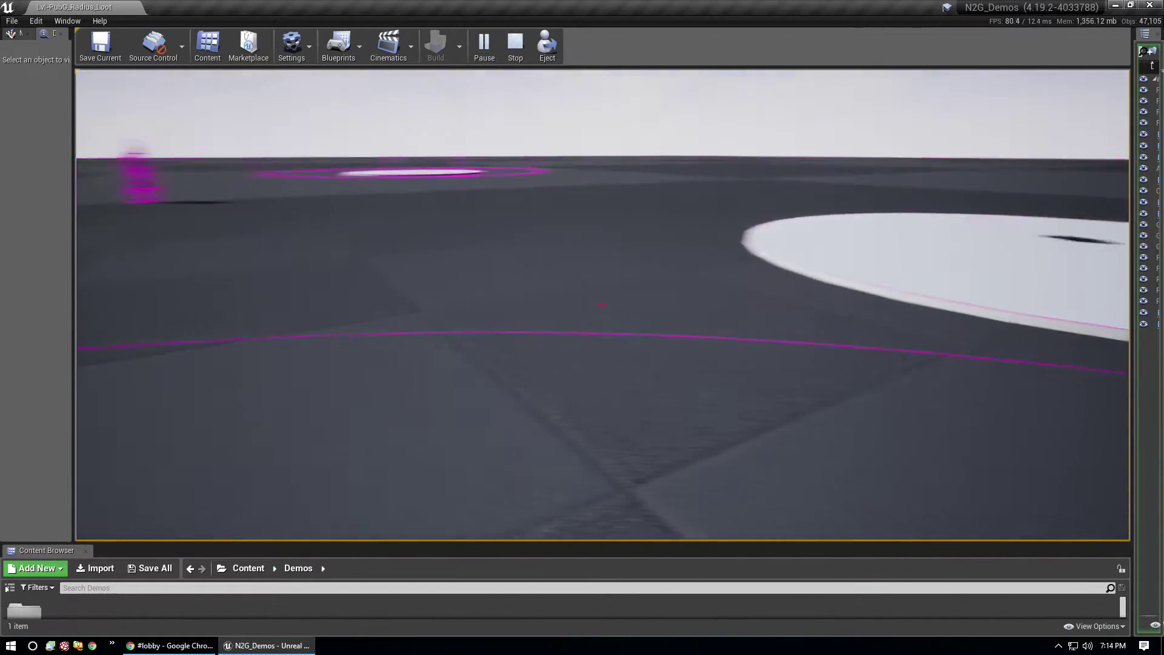
key(a)
key(s)
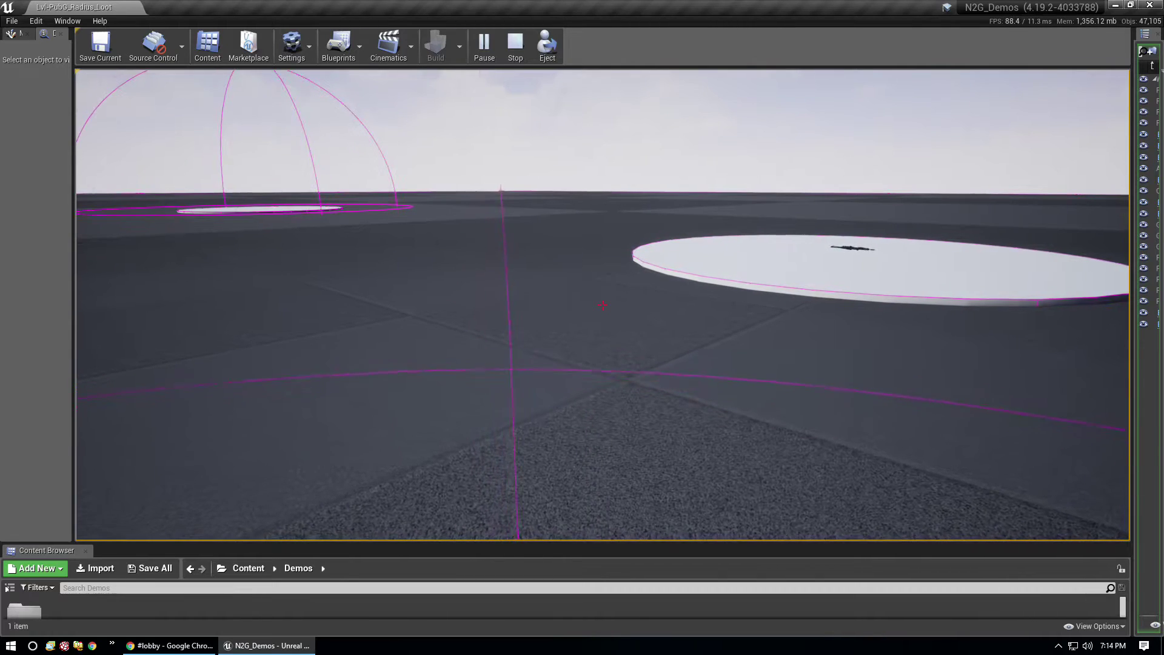
key(a)
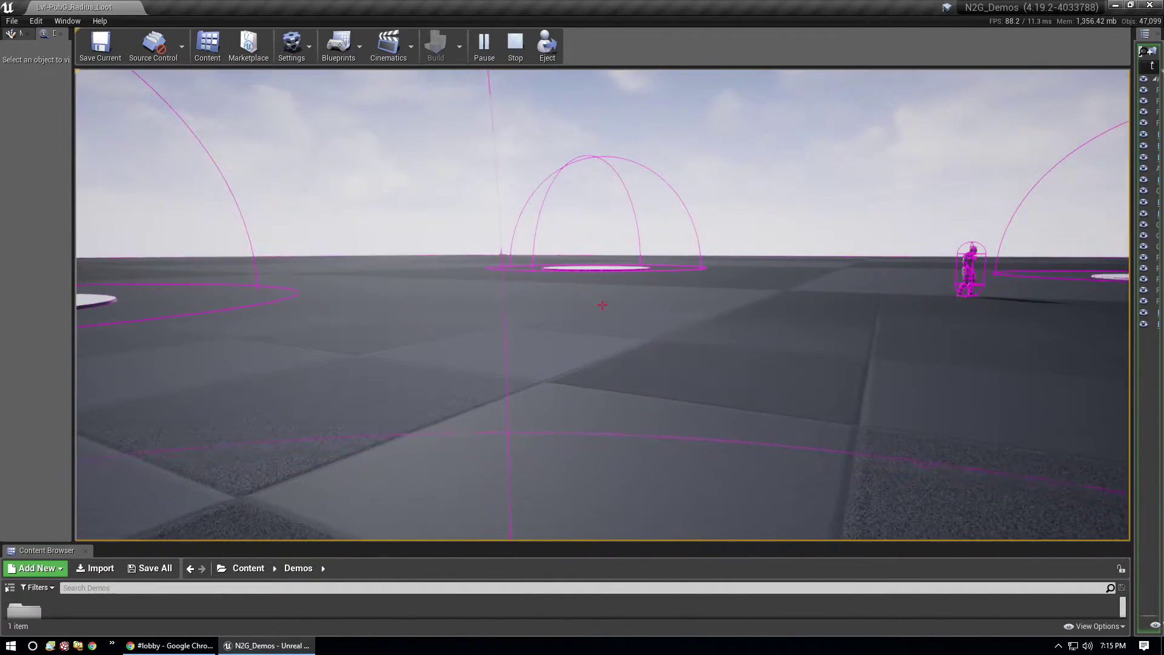
key(Escape)
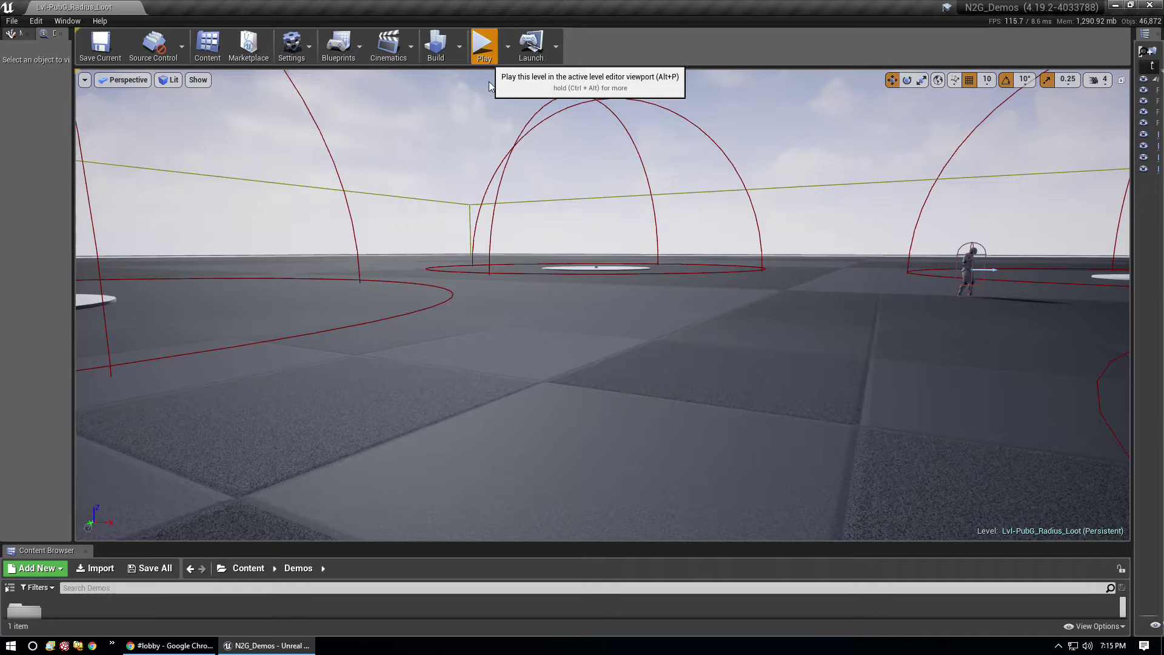
Step: Play the level again and walk the character back and forth near the edge of the loot sphere
click(484, 51)
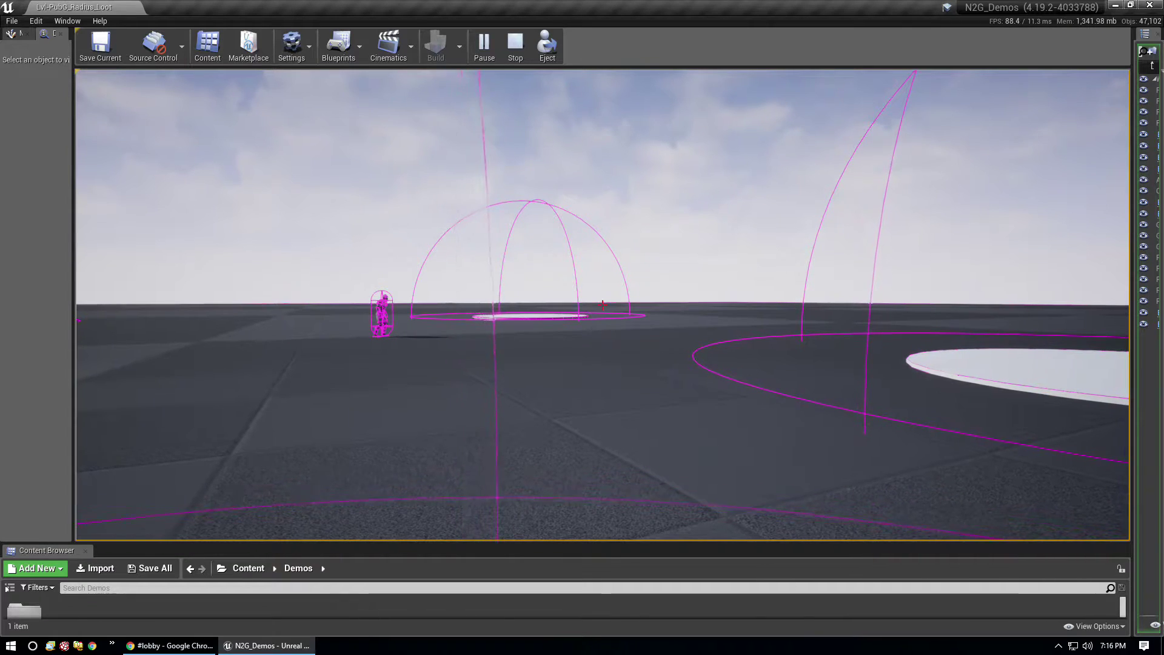
key(w)
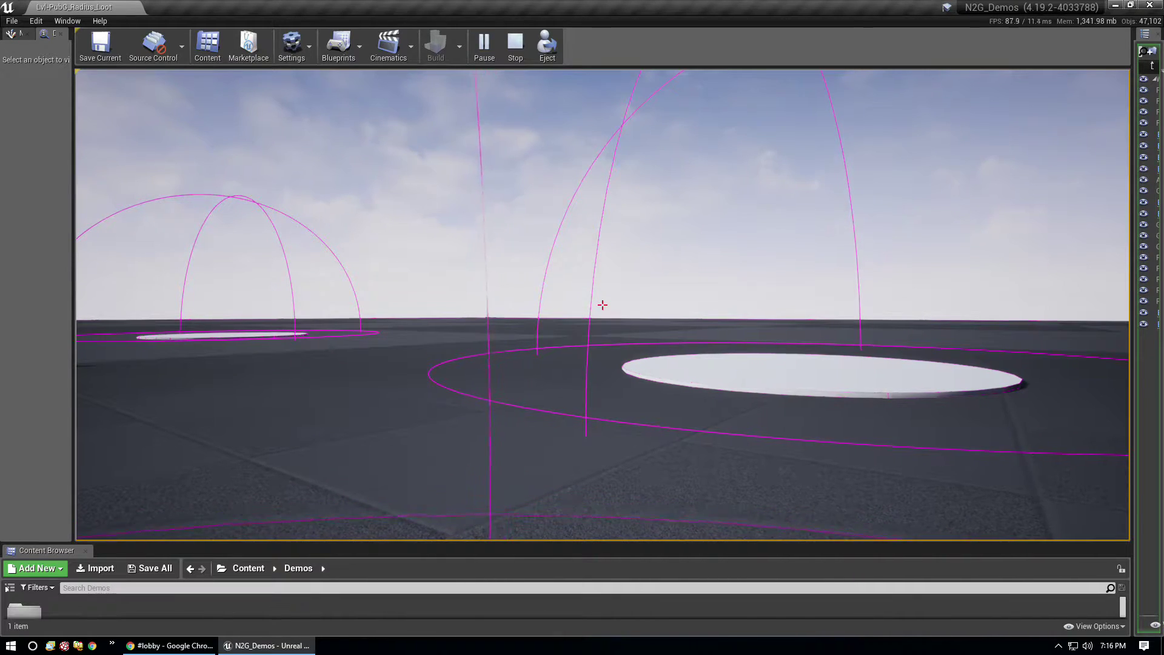
key(s)
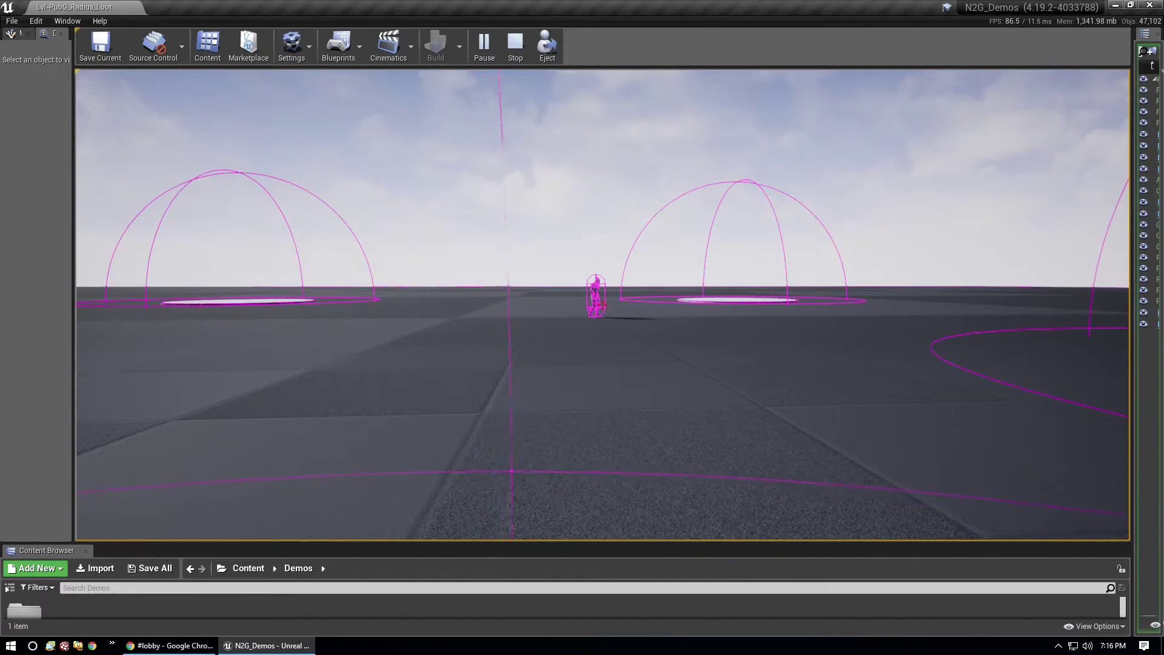
key(w)
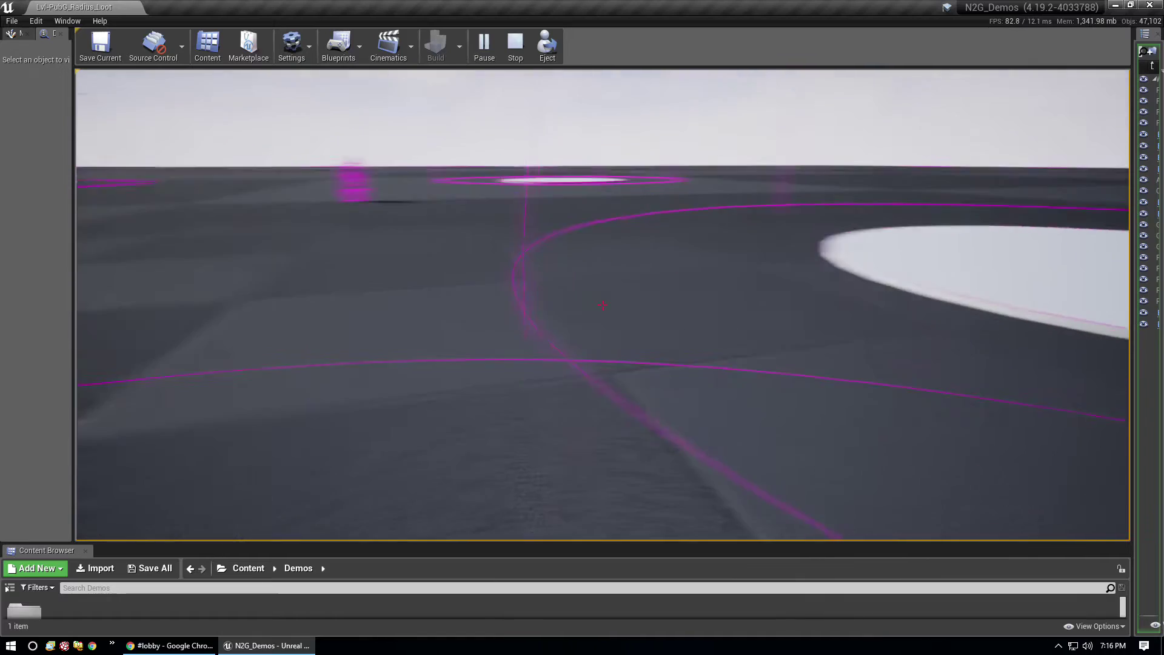
key(w)
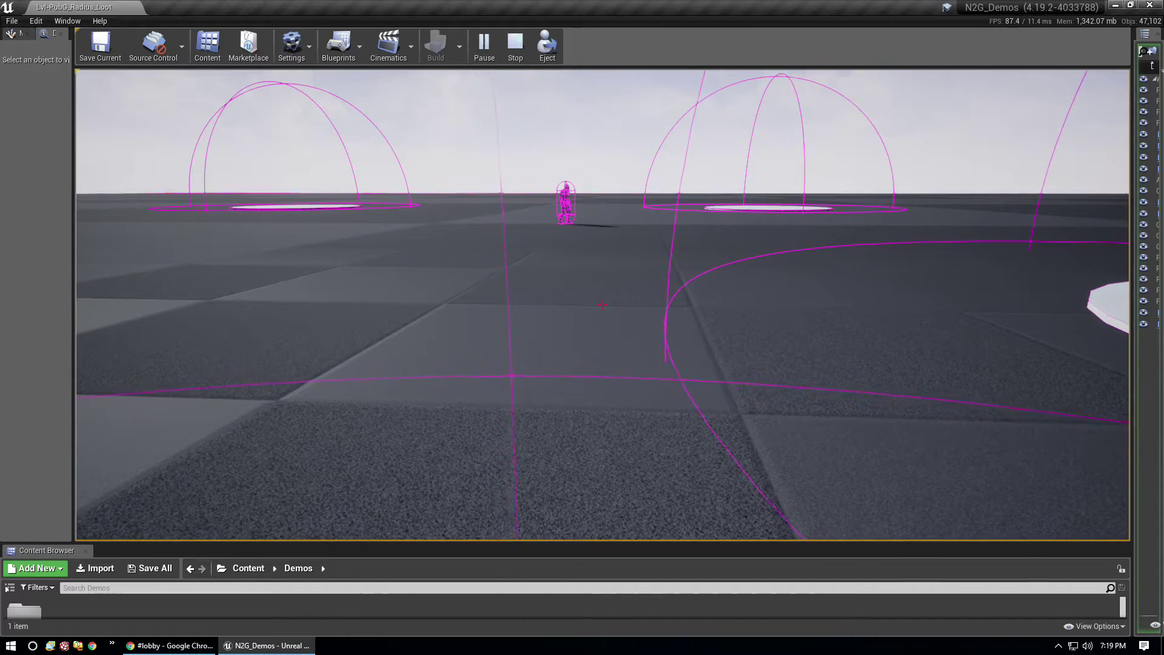
key(s)
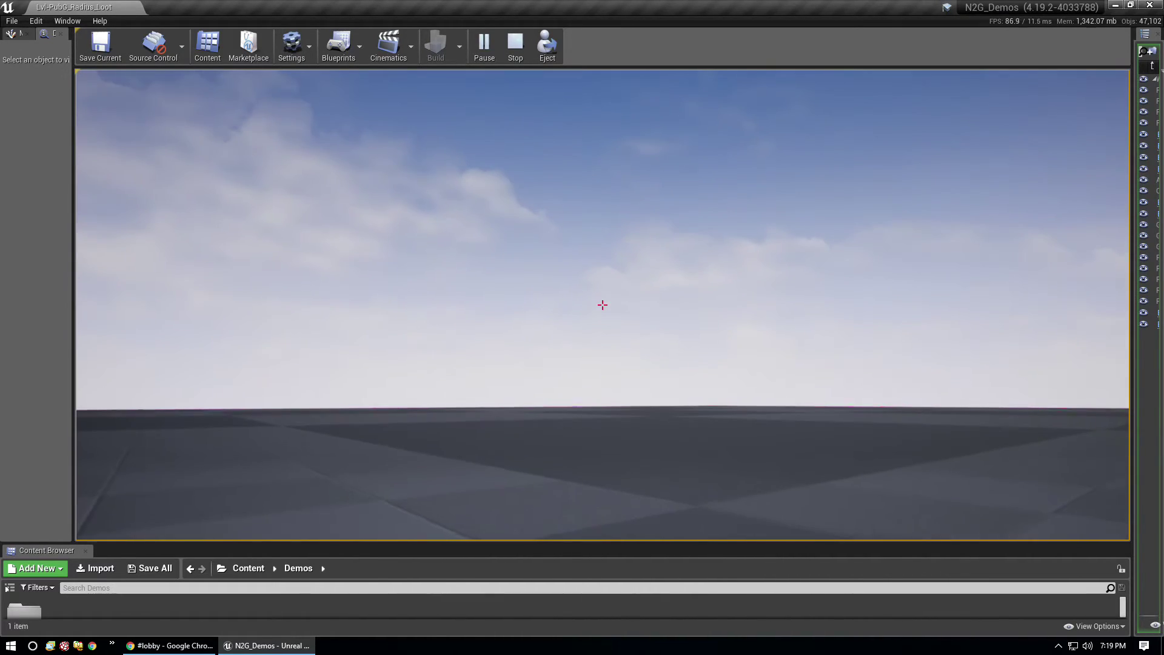
Step: Stop the running session and run two short play sessions from a viewpoint facing the distant loot spheres
key(Escape)
mouse_move(602, 305)
right_down()
mouse_move(715, 358)
mouse_move(776, 303)
mouse_move(788, 340)
mouse_move(461, 340)
mouse_move(461, 394)
mouse_move(476, 424)
mouse_move(364, 467)
mouse_move(603, 304)
right_up()
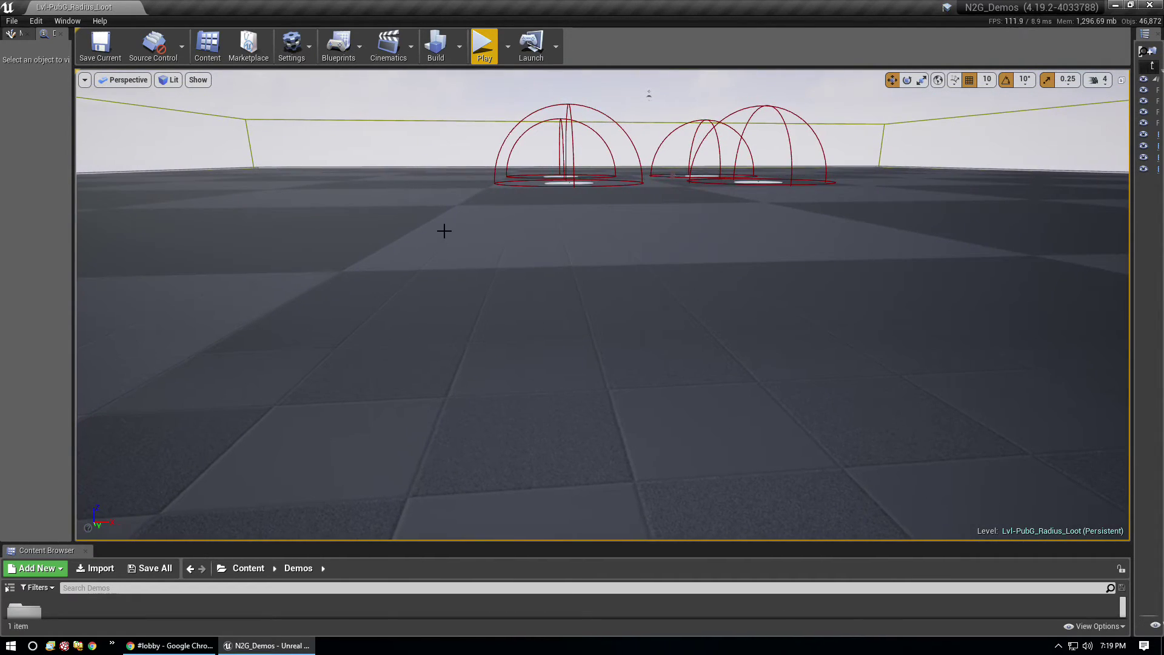
click(485, 61)
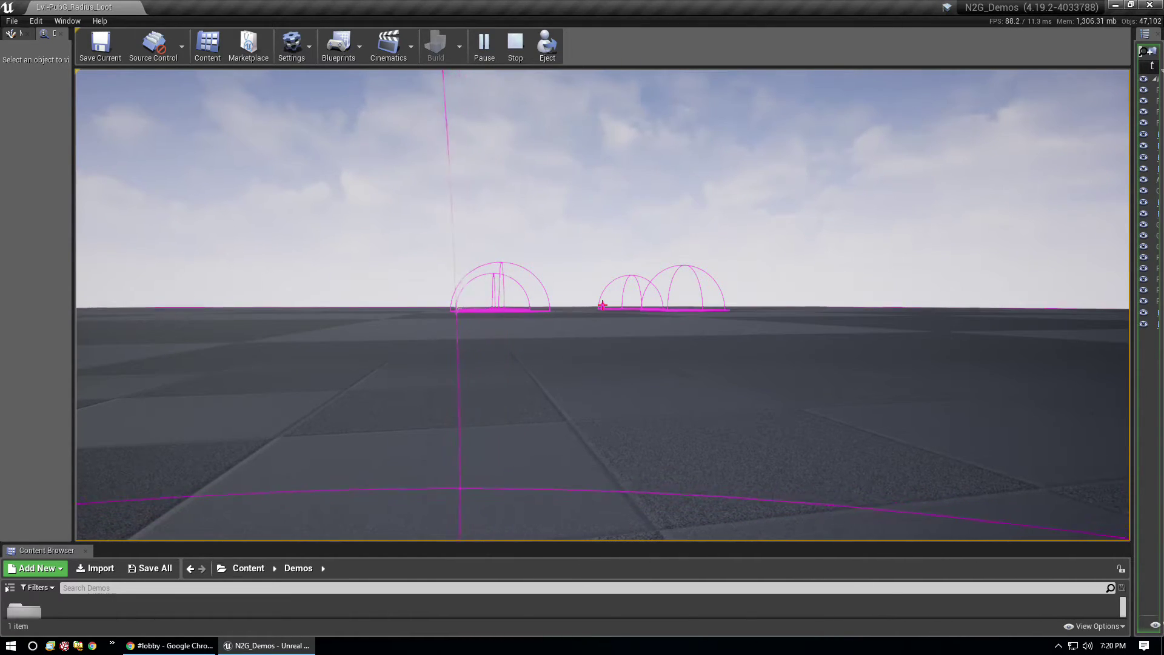
click(515, 43)
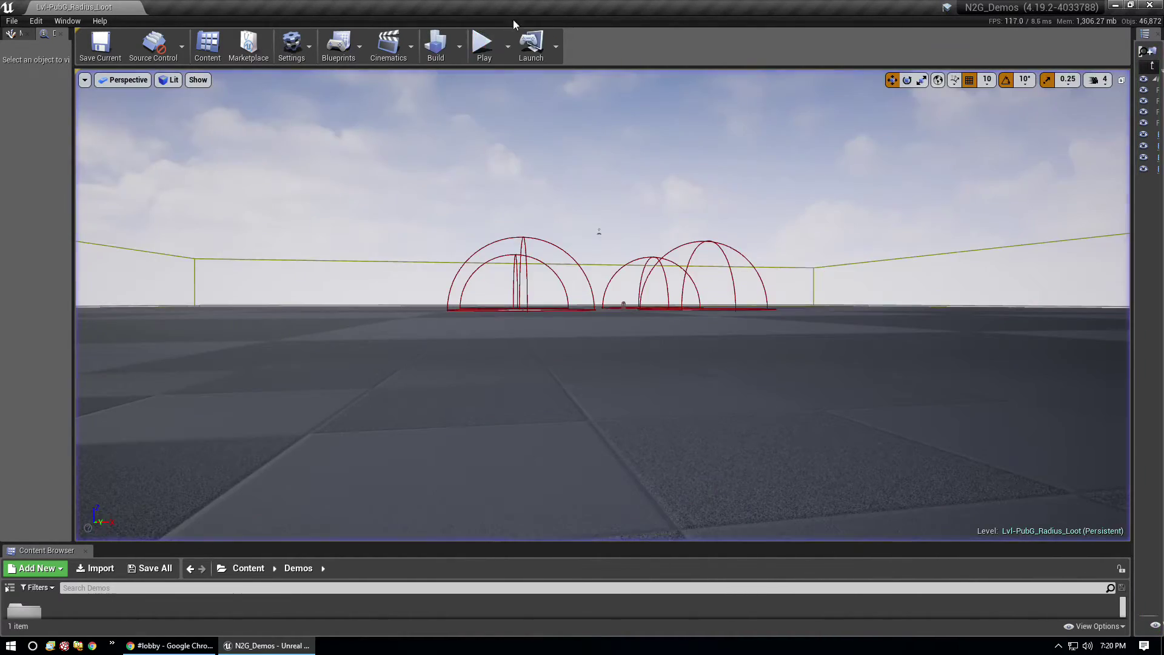
click(484, 46)
click(516, 44)
Step: Move the start view close to the mannequin and play the level from there with collision shapes shown
key(w)
mouse_move(513, 111)
right_down()
mouse_move(517, 90)
mouse_move(513, 133)
mouse_move(514, 120)
right_up()
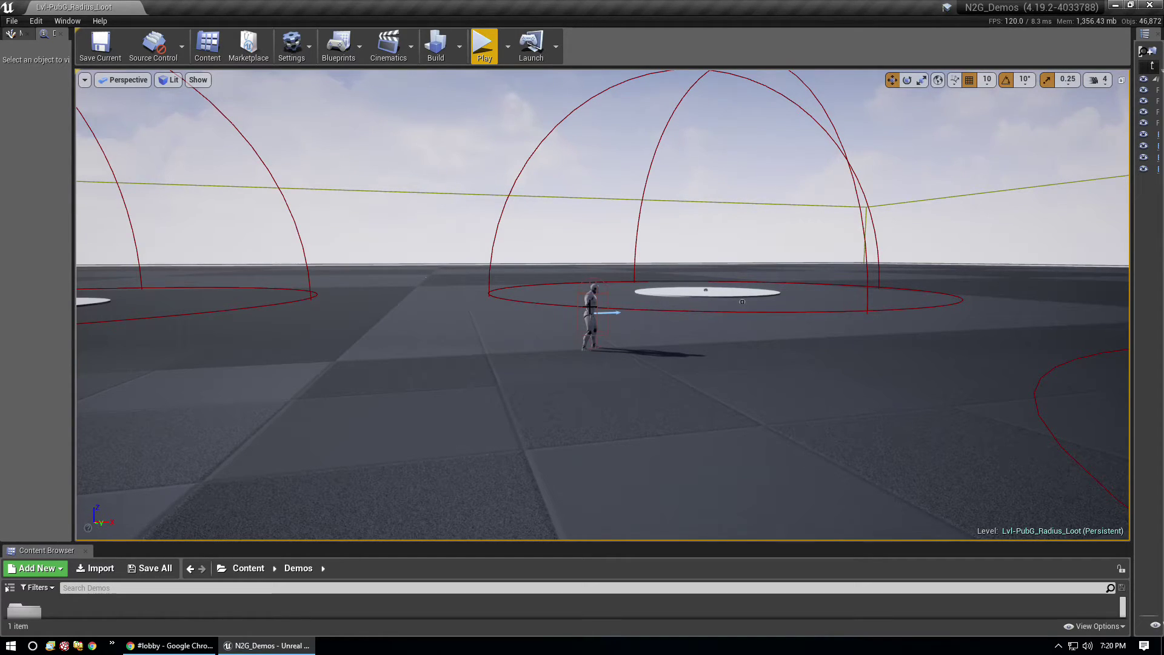
key(w)
right_drag(627, 332, 527, 358)
key(w)
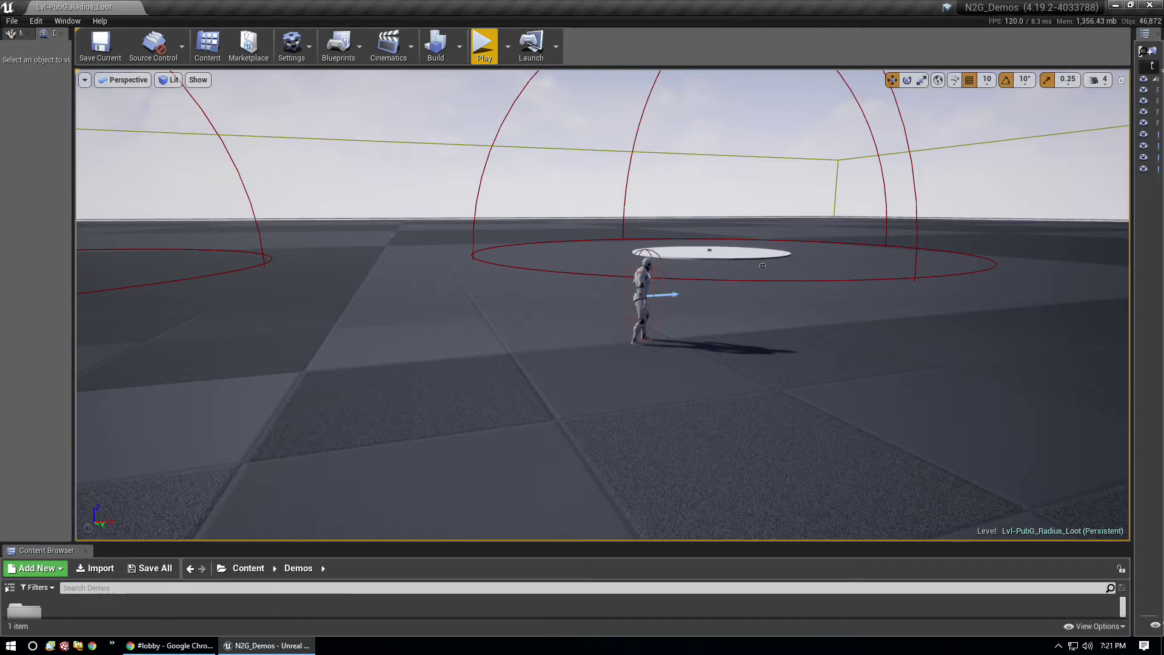
right_drag(603, 304, 608, 305)
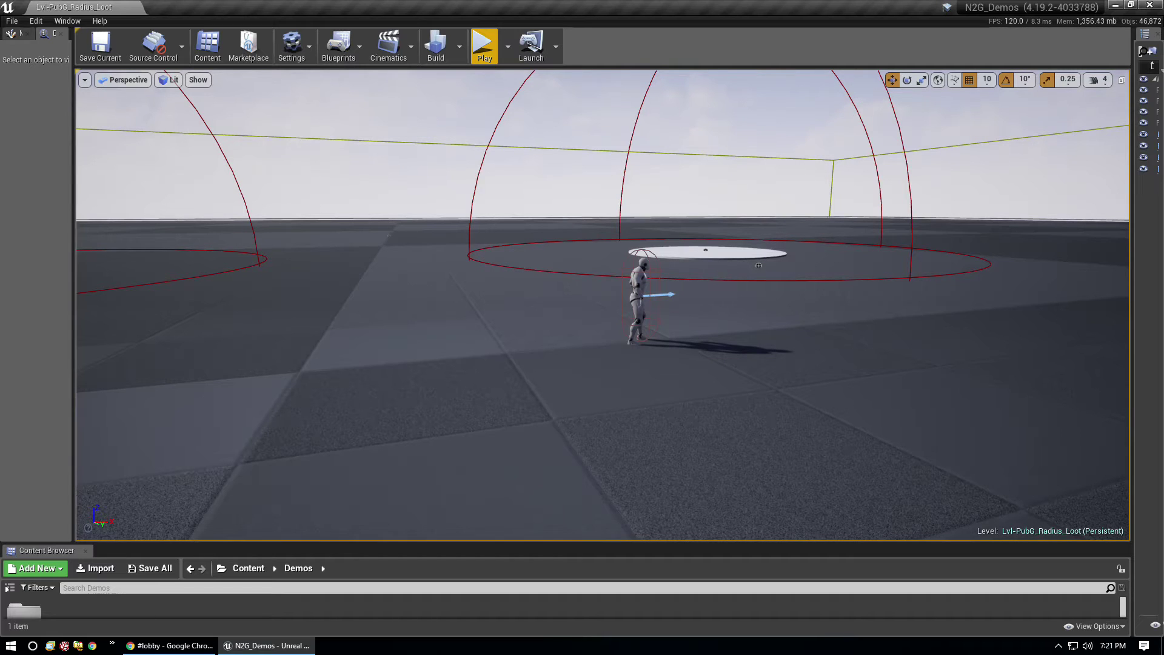
right_drag(603, 304, 769, 295)
right_drag(563, 316, 521, 231)
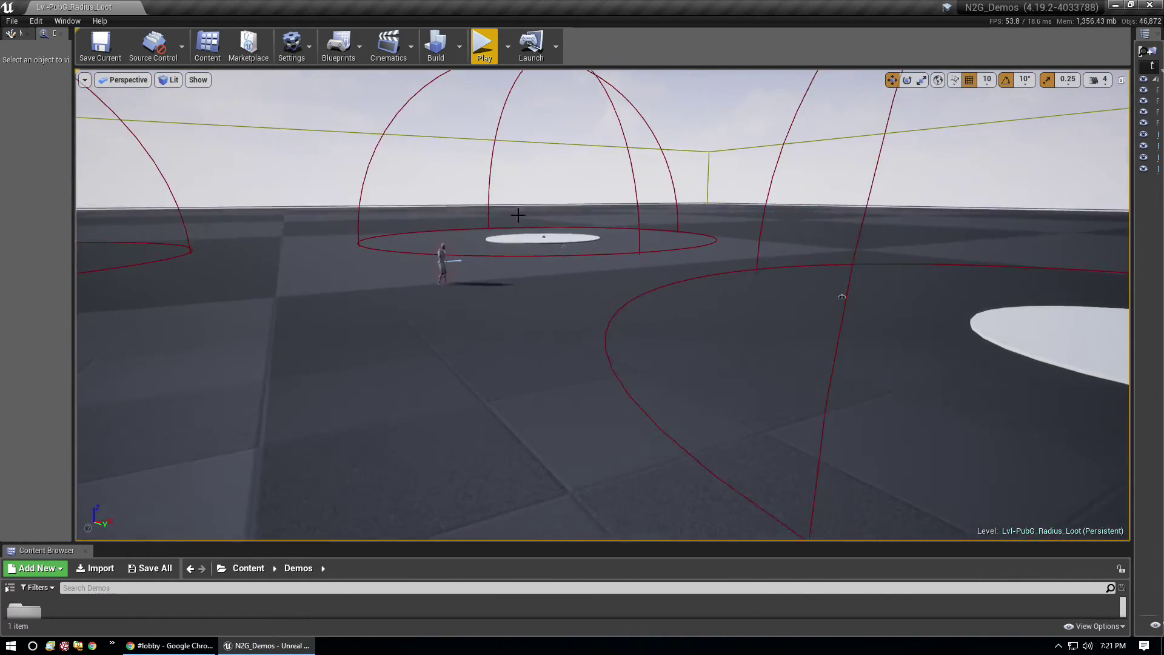
click(485, 50)
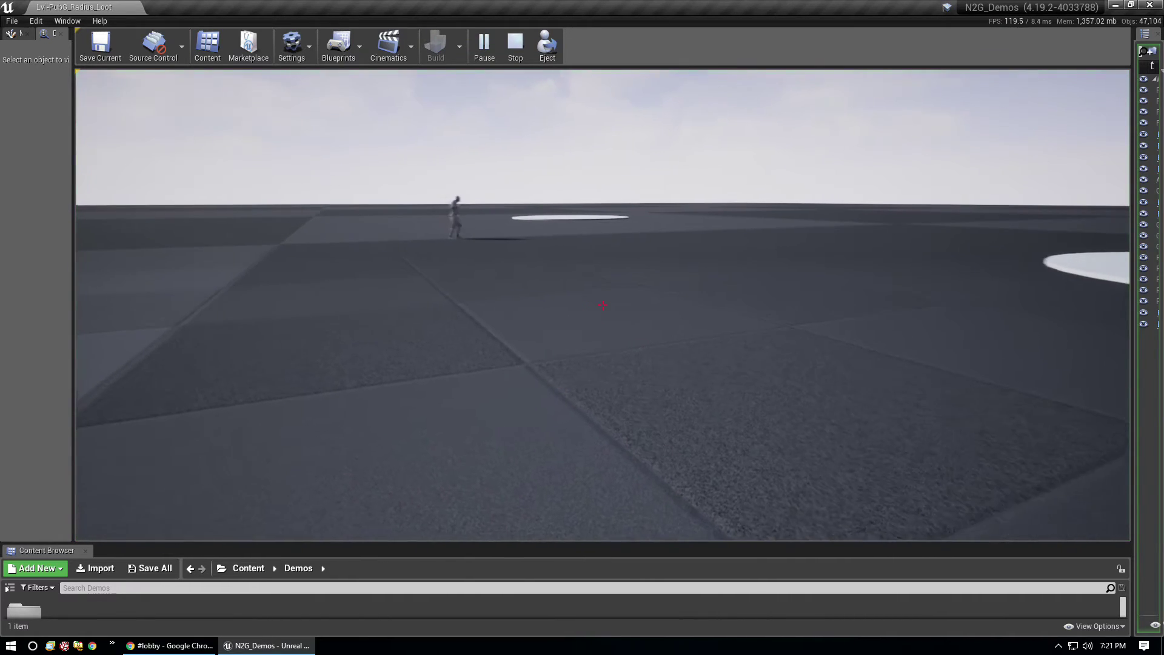
key(alt+c)
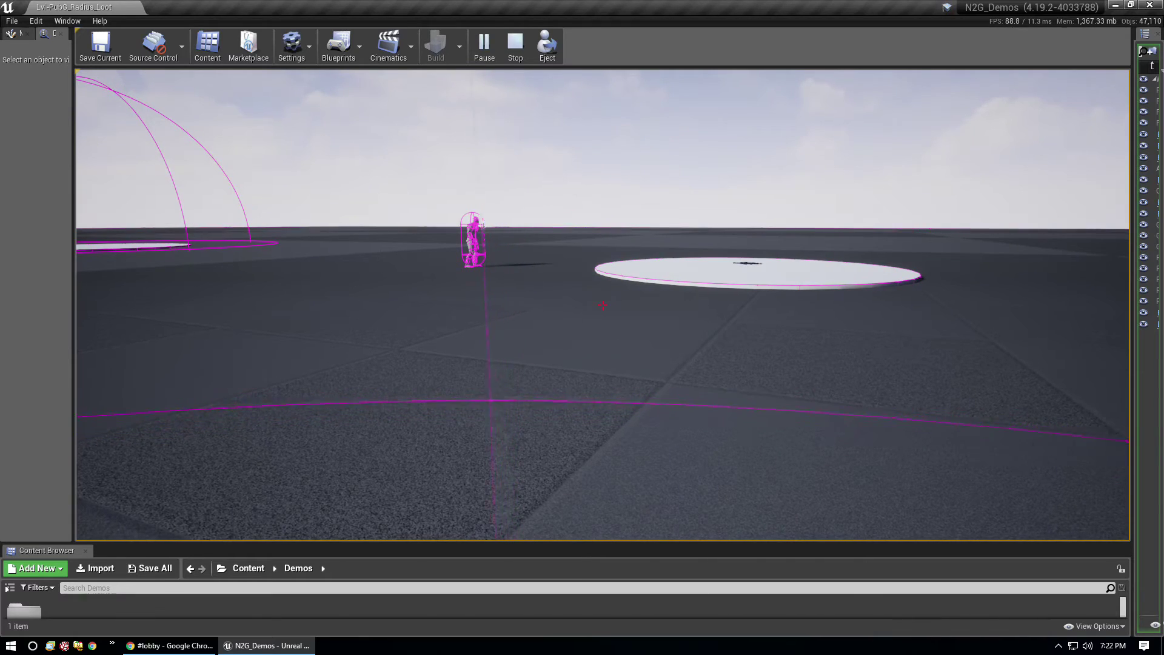
Step: Walk the character around the area near the mannequin and back away from the nearby loot disc
key(w)
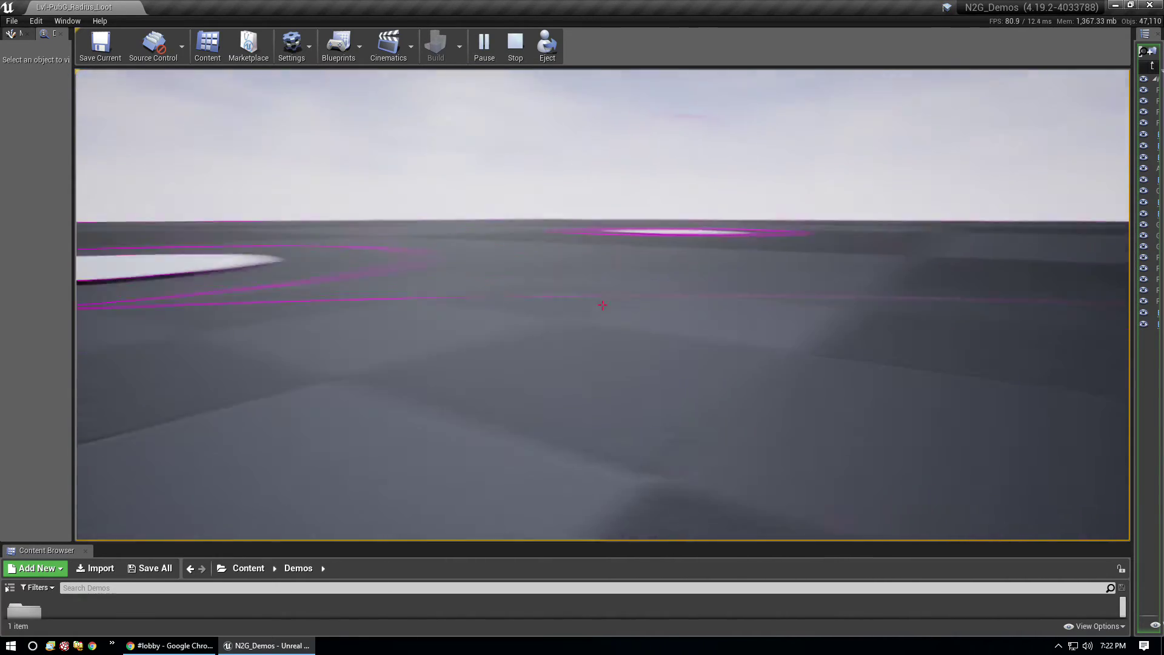
key(w)
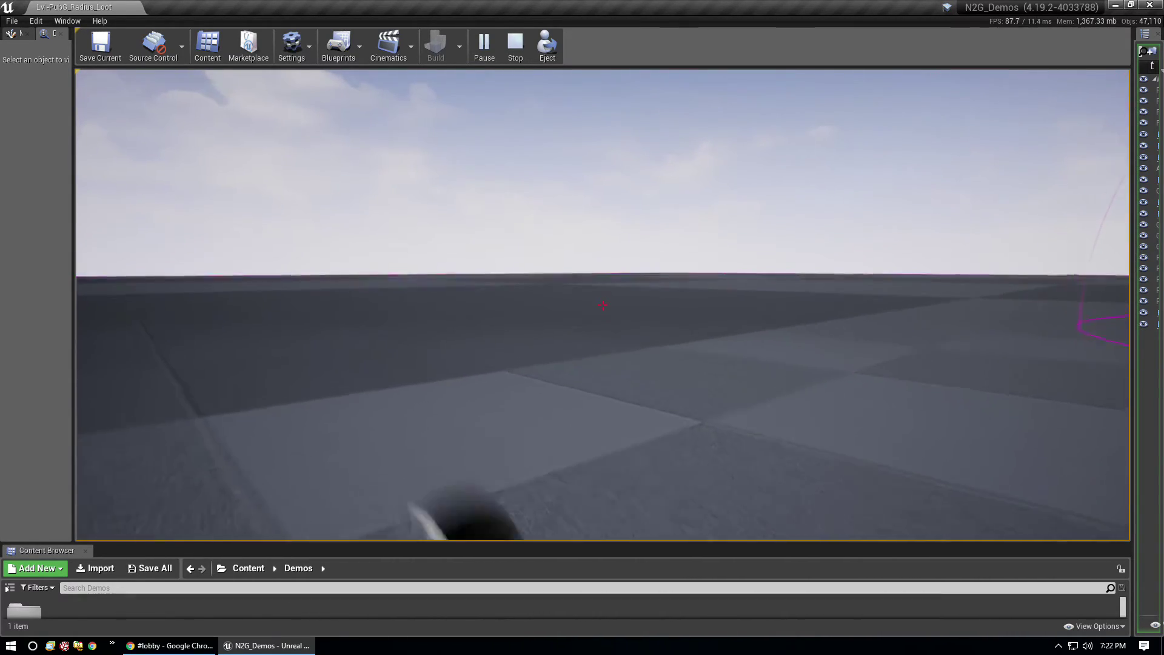
key(s)
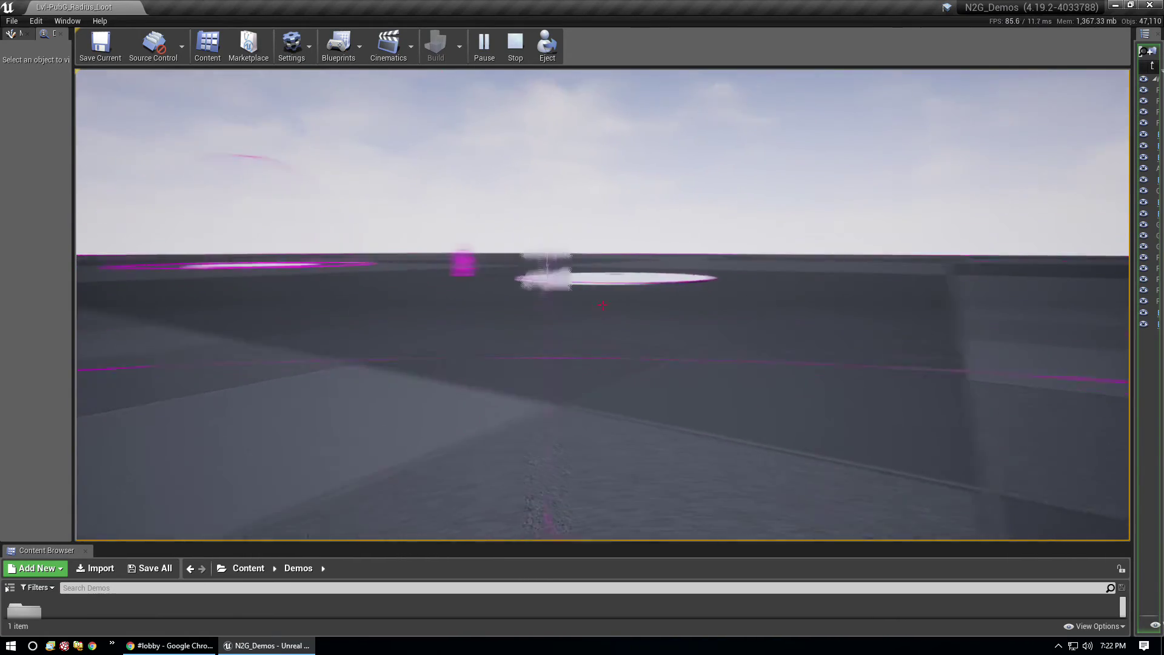
key(s)
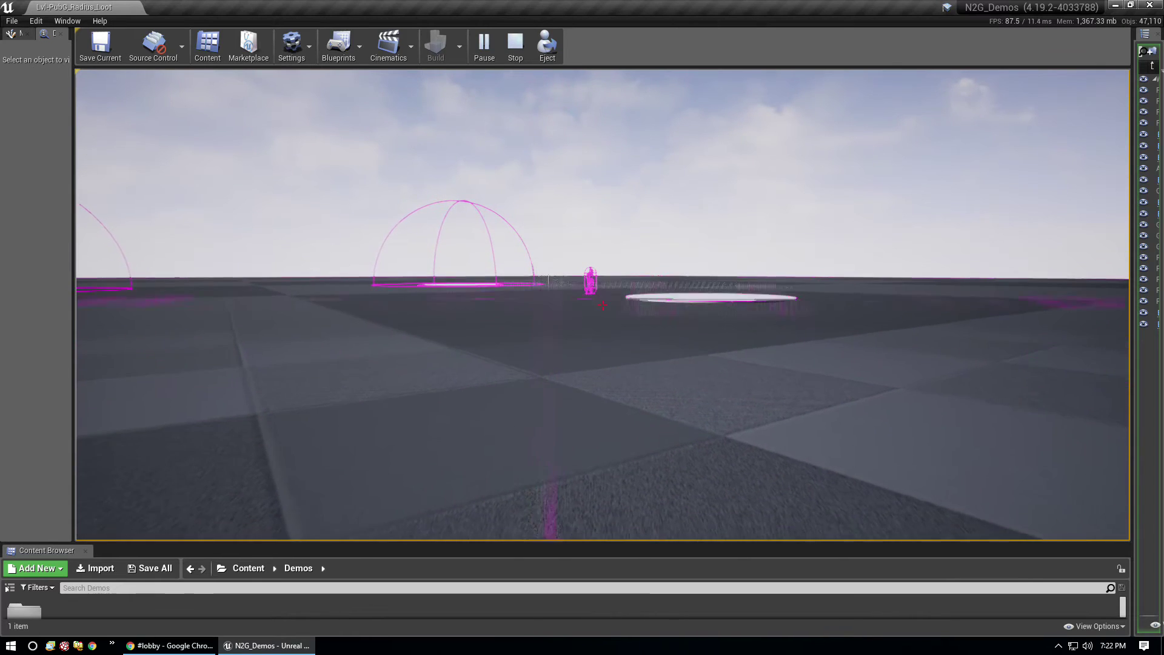
Step: Walk the character repeatedly in and out across the loot sphere's boundary to check the loot on its disc
key(w)
key(w)
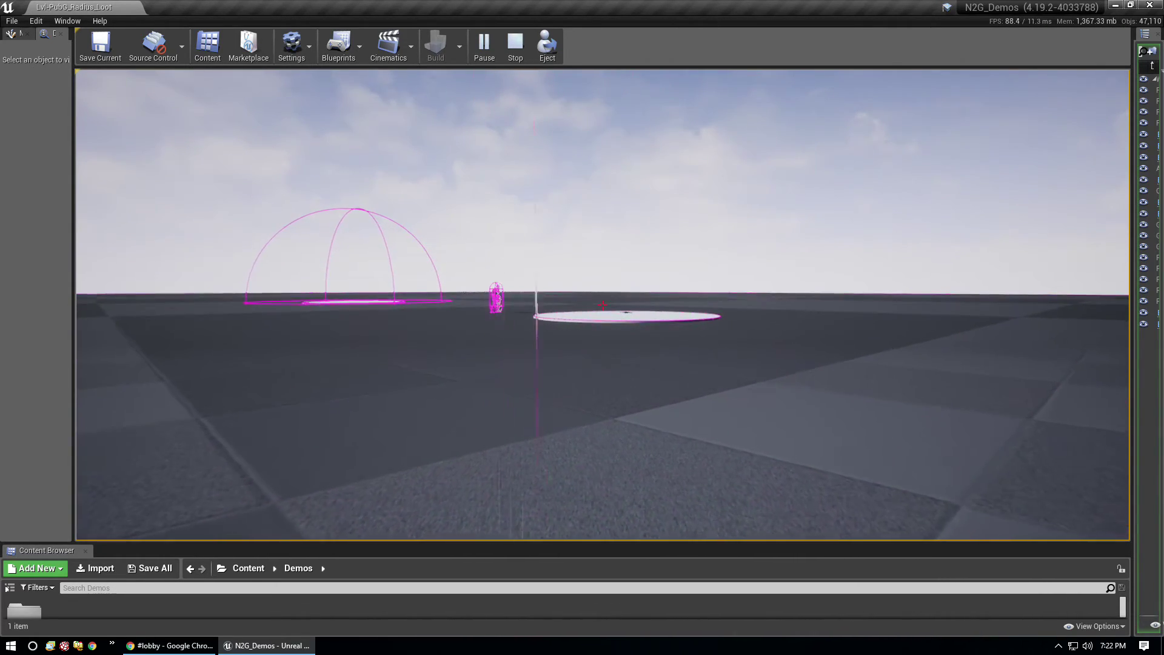
key(s)
key(a)
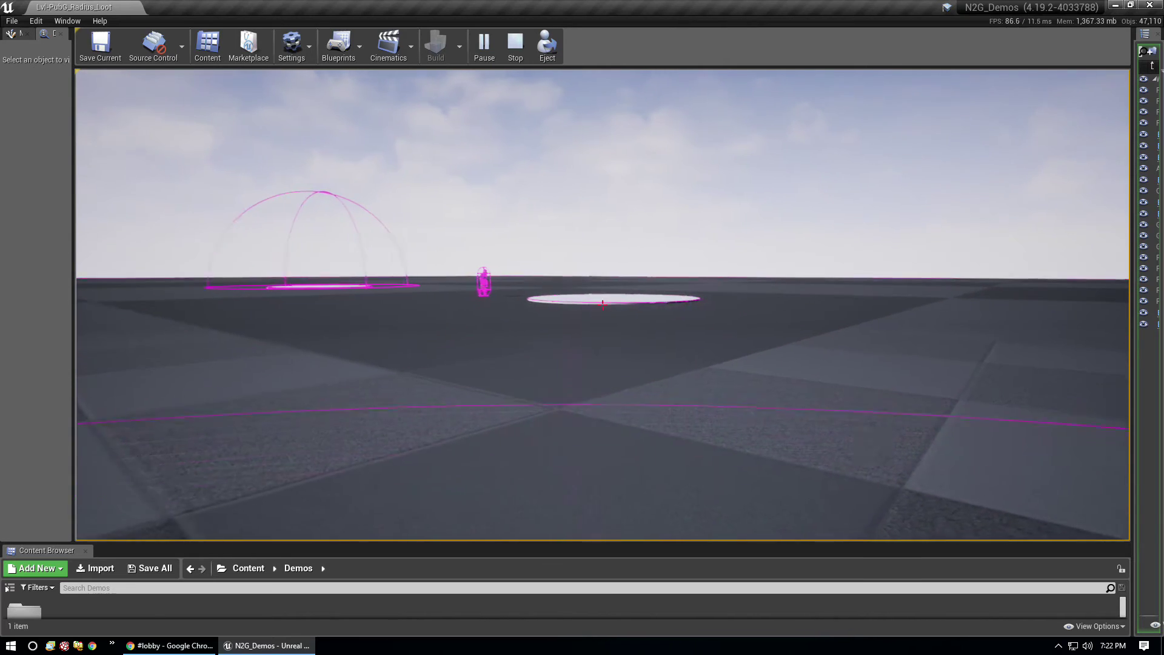
key(w)
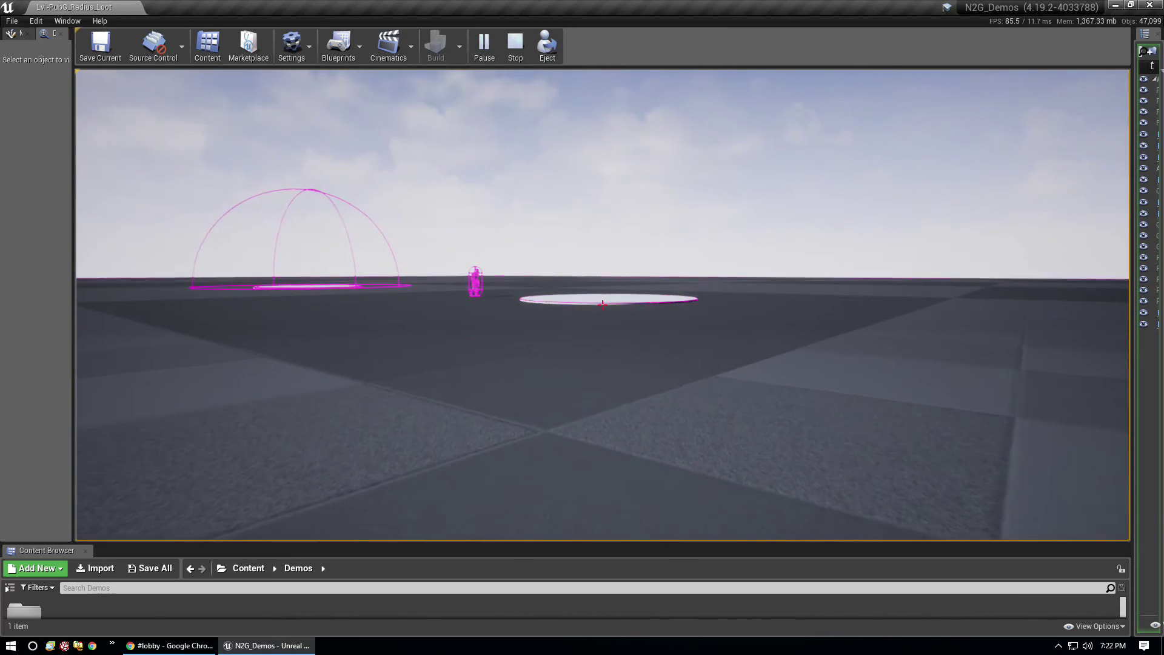
key(s)
key(w)
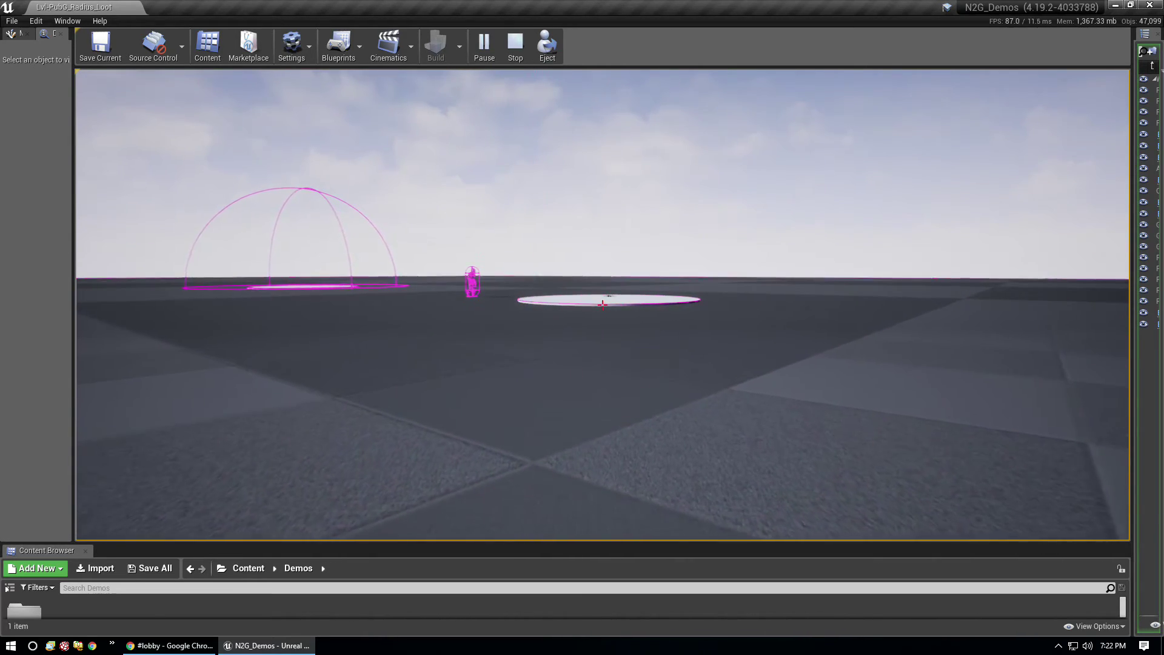
key(s)
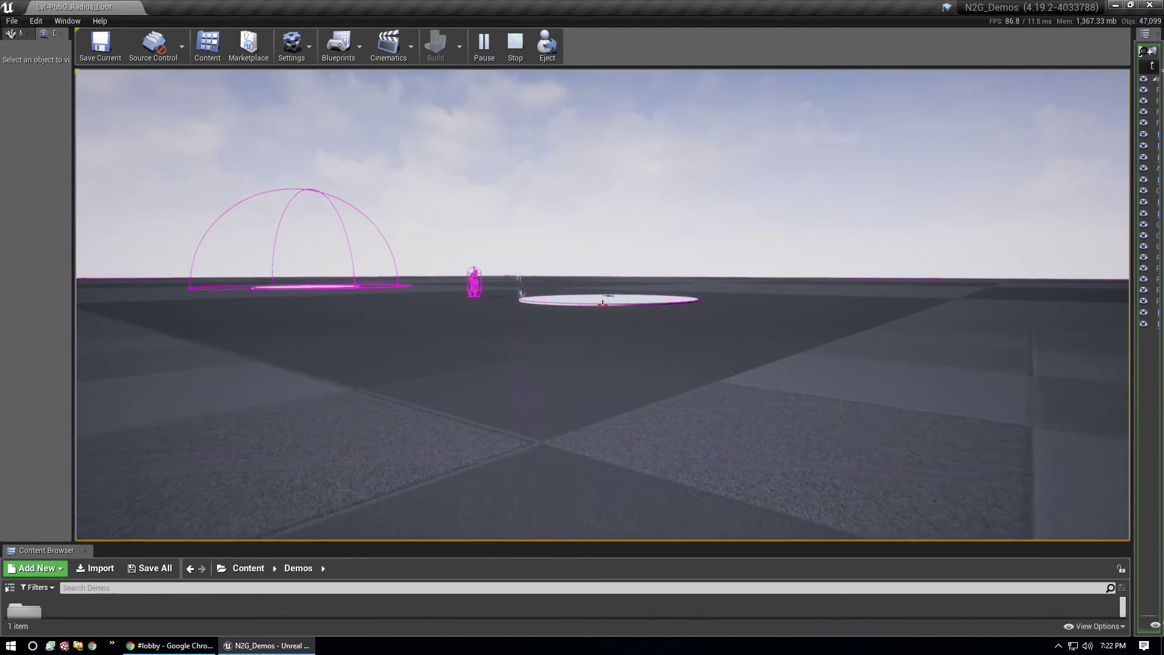
key(w)
key(s)
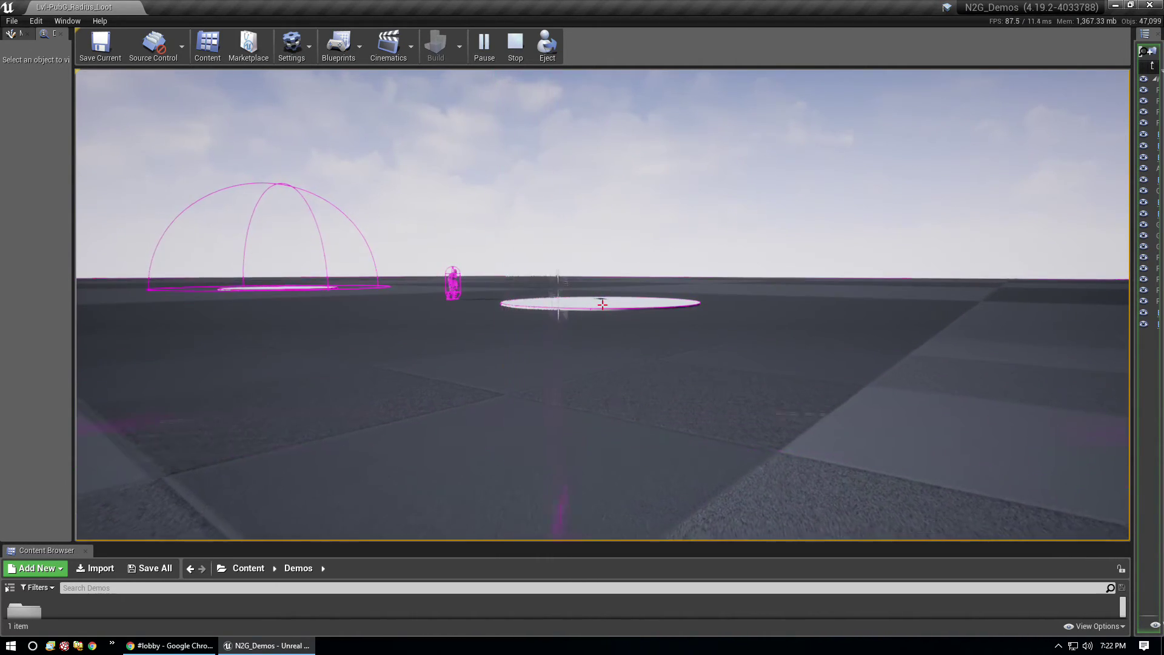
key(s)
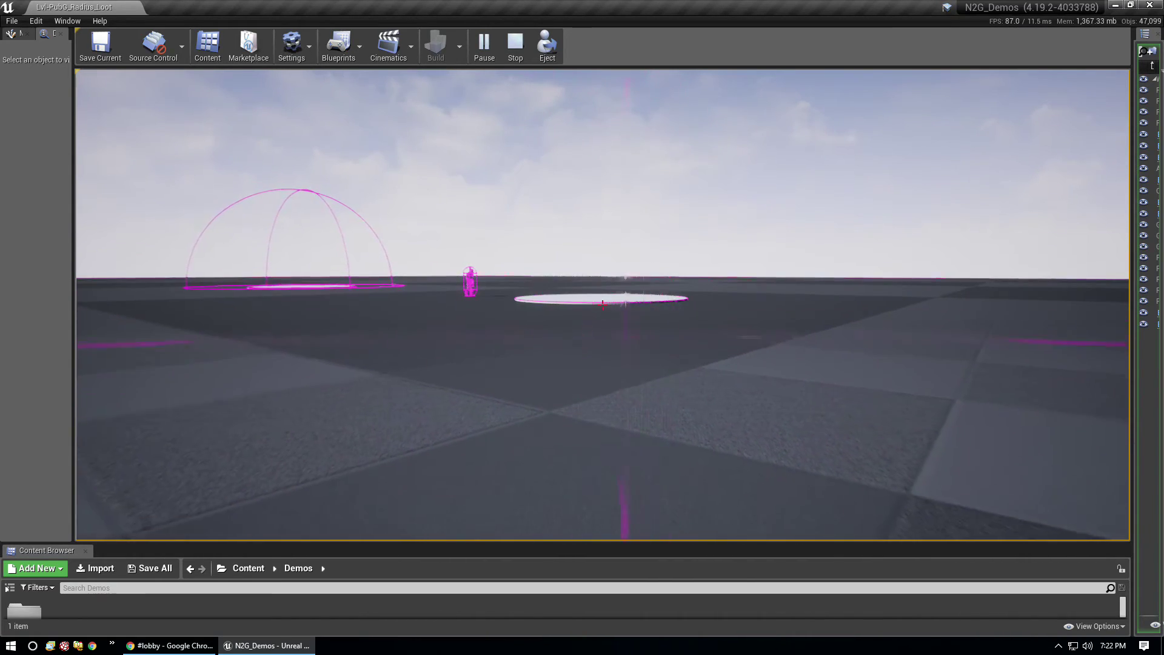
key(w)
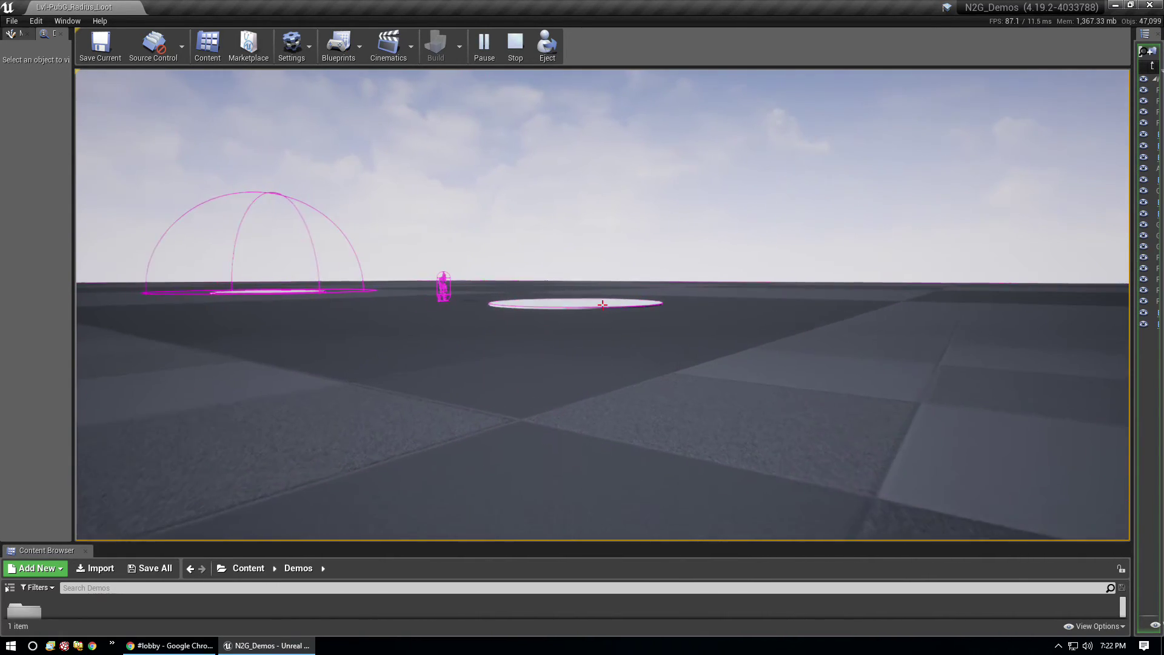
key(s)
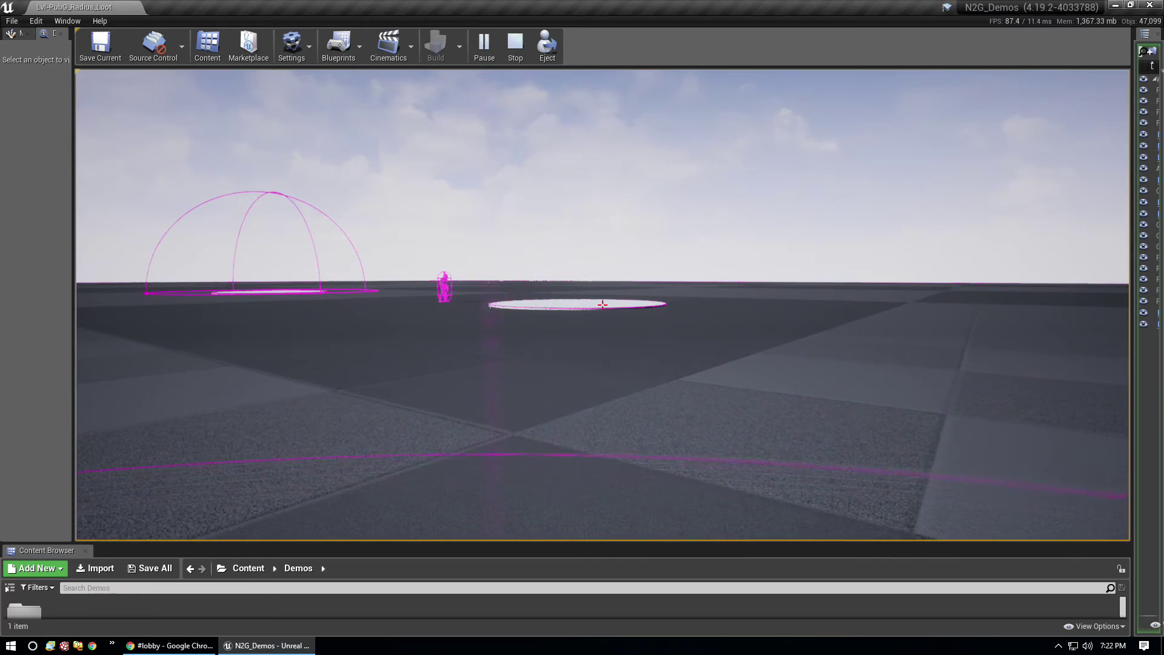
key(w)
key(s)
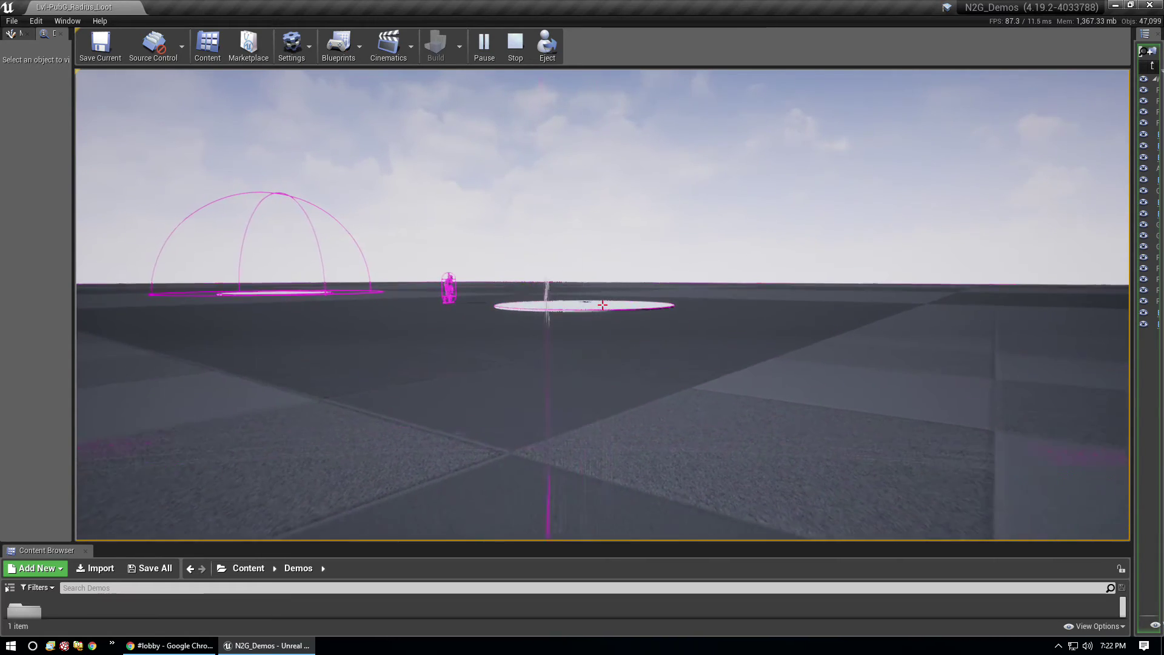
key(w)
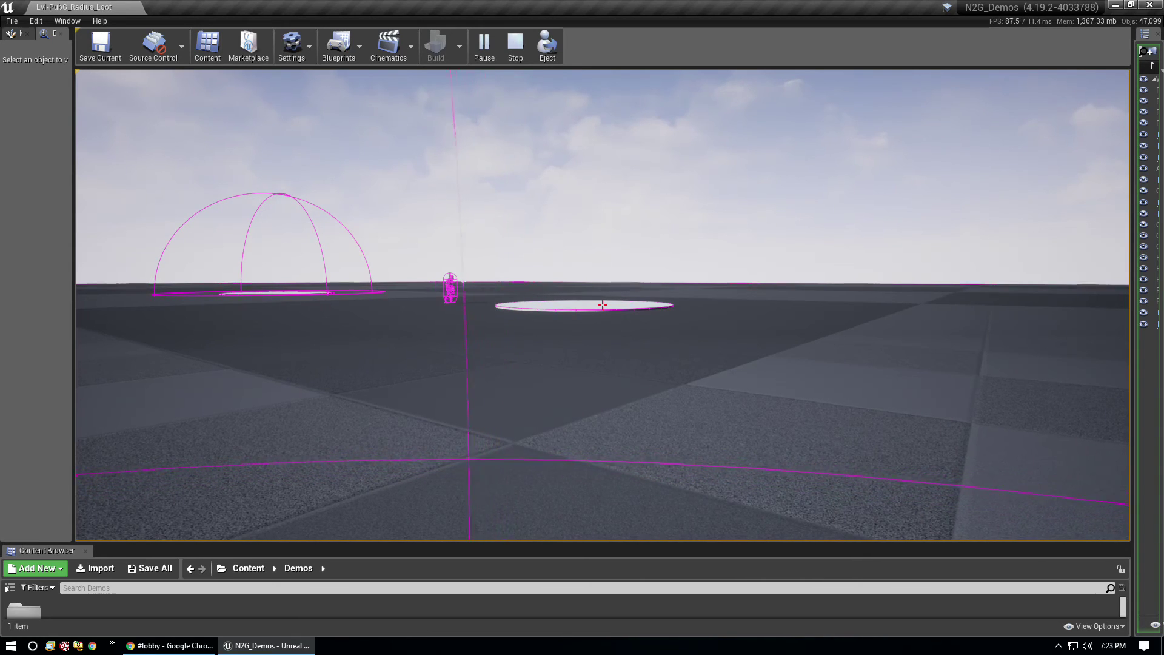
key(s)
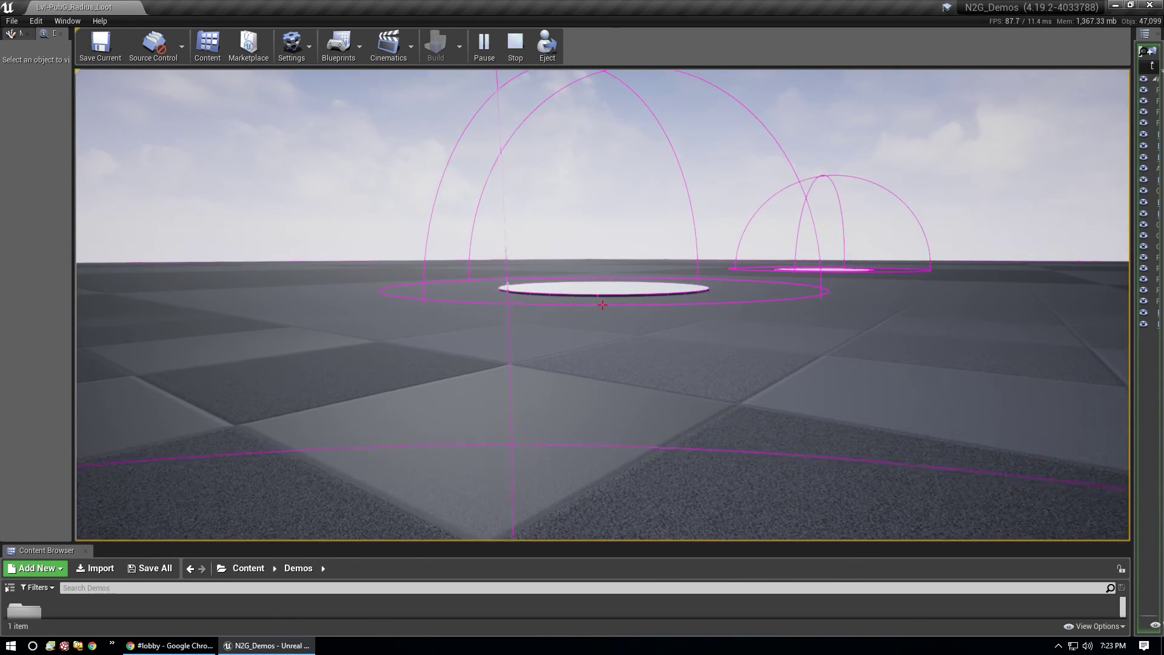